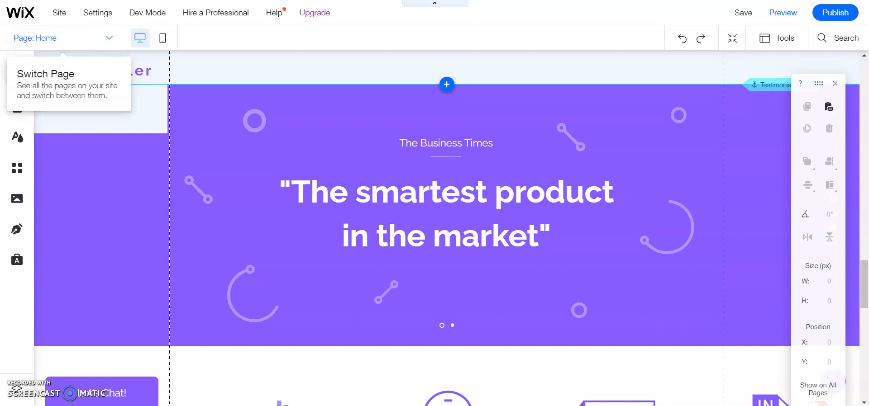
# - Select the testimonials slideshow strip and look at its second slide before returning to the first
pyautogui.click(143, 216)
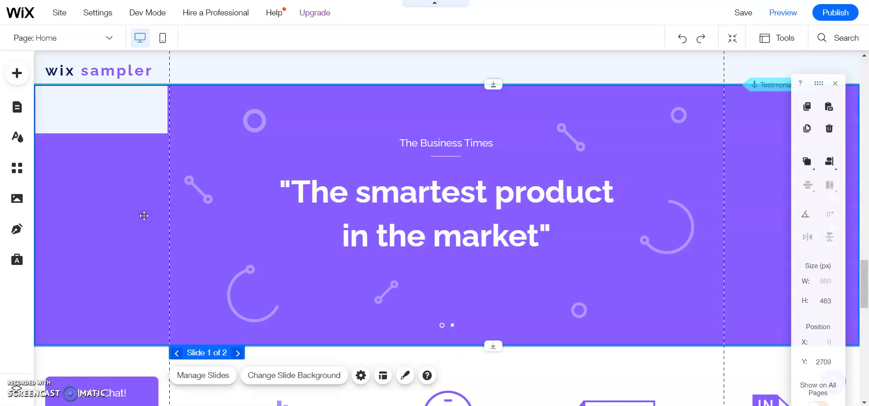
pyautogui.click(237, 354)
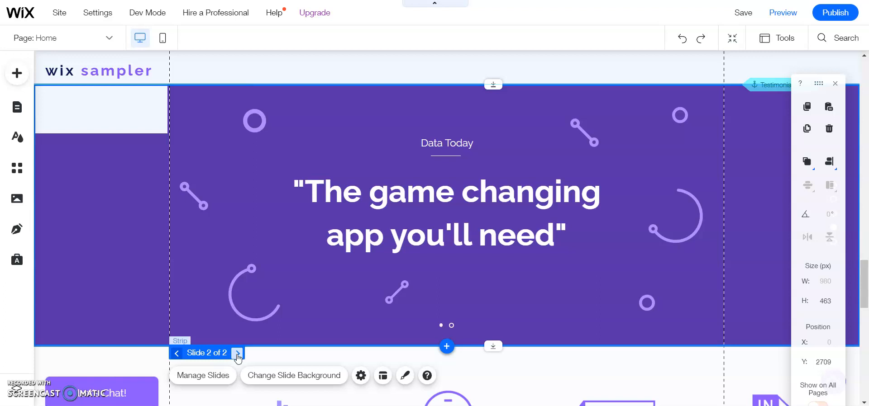
pyautogui.click(177, 353)
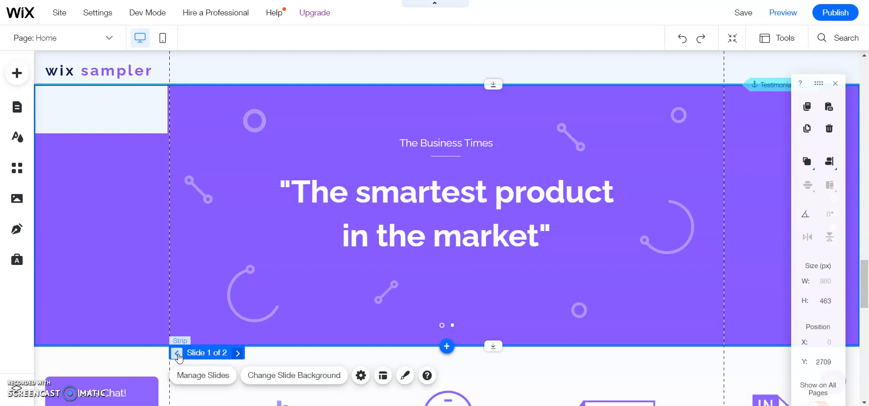
# - Replace the first slide's quote with "The easiest Content Management System on the market." in quotation marks
pyautogui.click(336, 203)
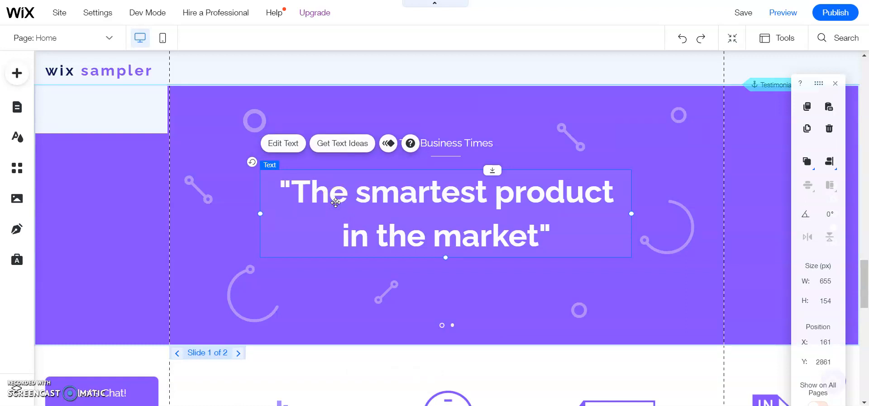
pyautogui.click(288, 149)
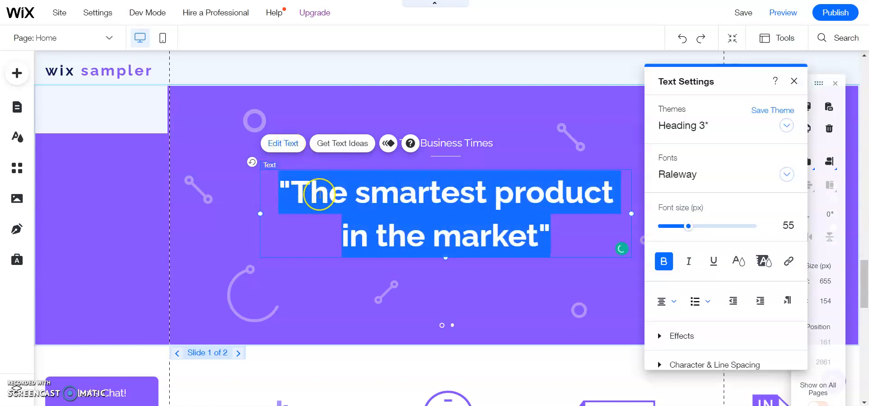
pyautogui.write('"the')
pyautogui.press('BackSpace')
pyautogui.press('BackSpace')
pyautogui.press('BackSpace')
pyautogui.write('T')
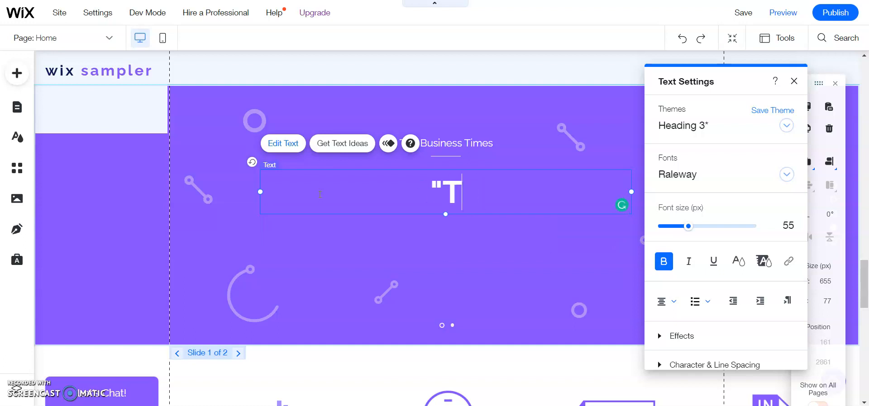
pyautogui.write('he easiest Content Management System on the market.')
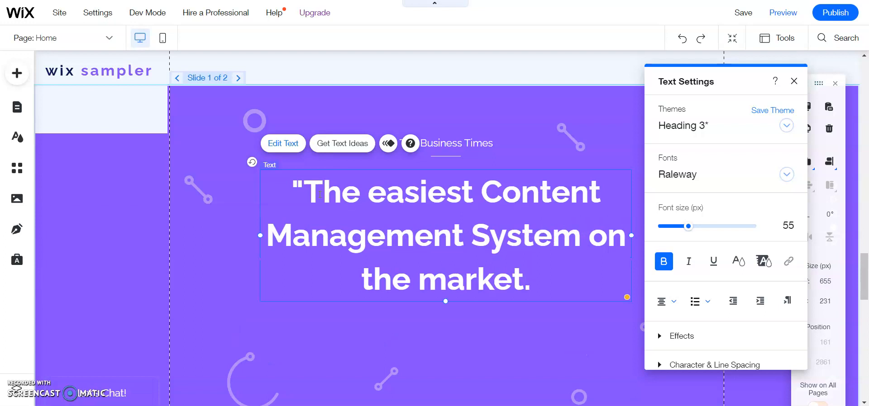
pyautogui.write('"')
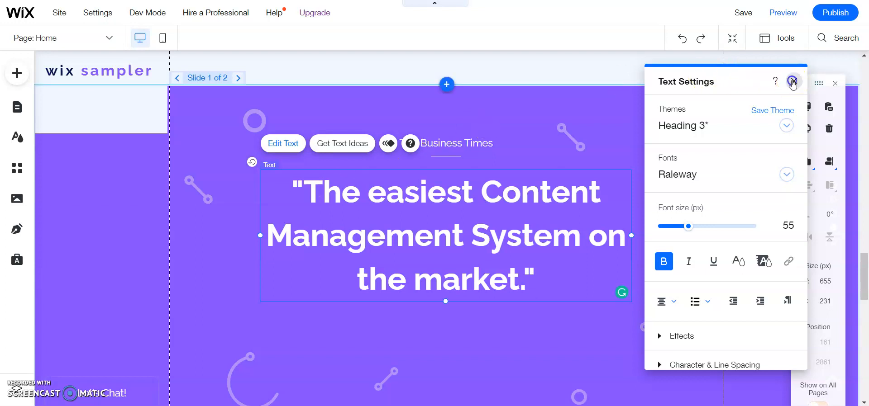
pyautogui.click(792, 84)
# - Review the edited quote, compare it with the second slide's layout, and go back to slide 1
pyautogui.scroll(-1, 446, 226)
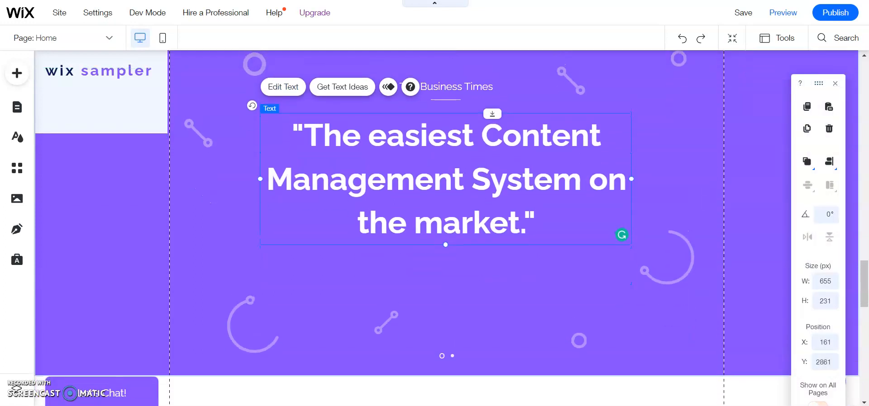
pyautogui.scroll(1, 445, 226)
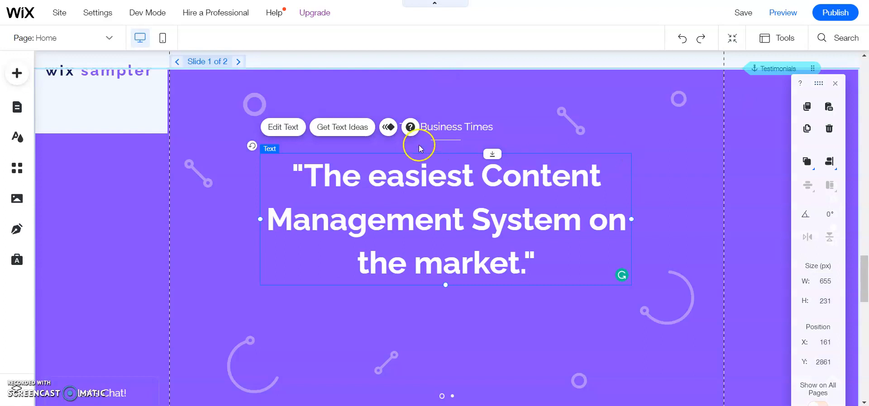
pyautogui.click(239, 62)
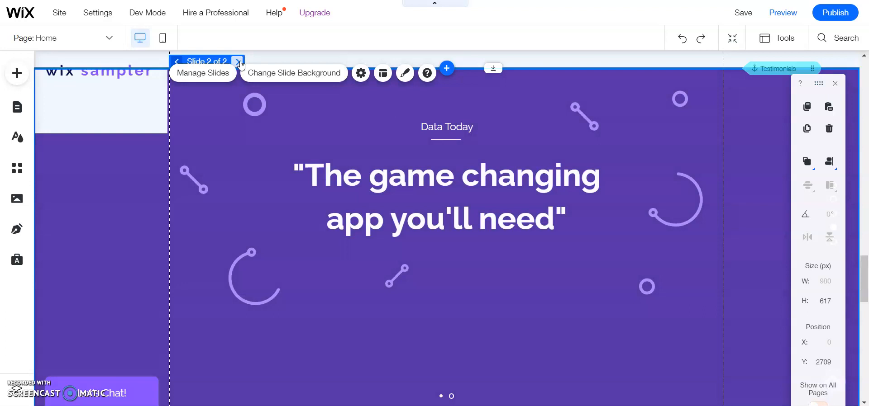
pyautogui.click(176, 62)
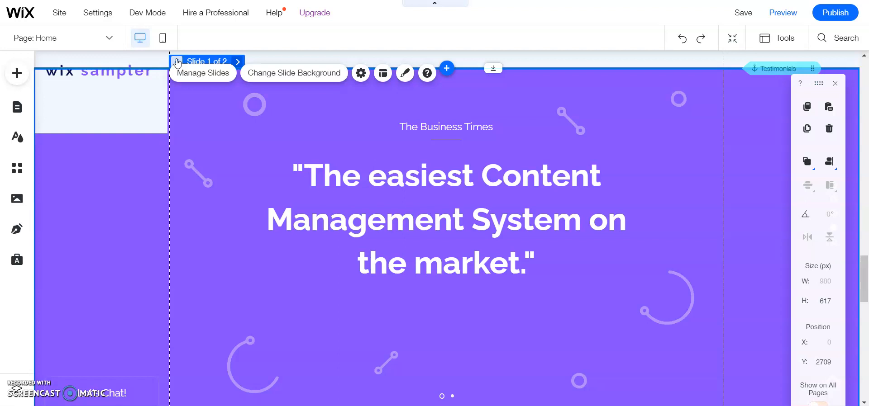
# - Change the source name above the first slide's quote from "The Business Times" to "Wix"
pyautogui.click(210, 220)
pyautogui.click(456, 128)
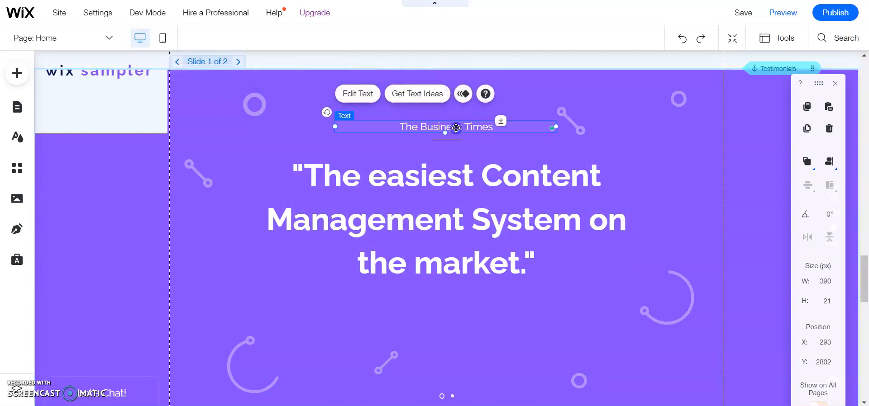
pyautogui.click(361, 94)
pyautogui.write('Wix')
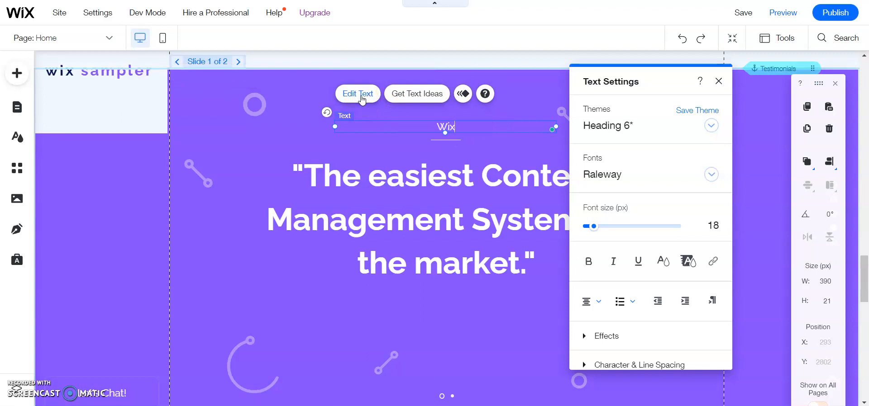
pyautogui.click(211, 247)
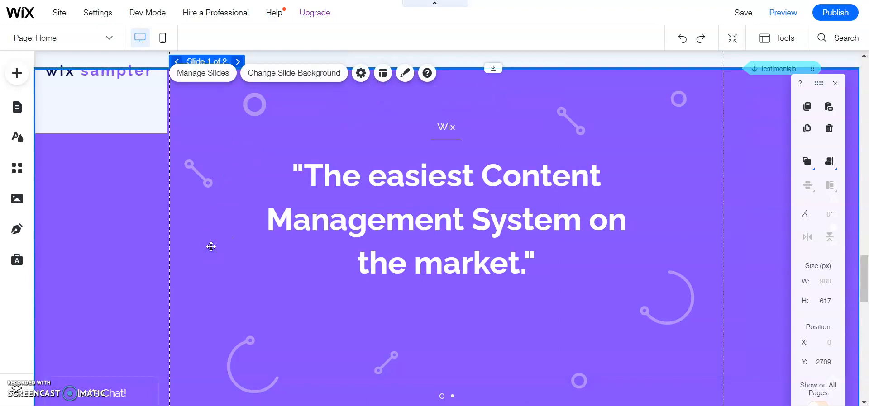
# - Group the four decorative vector shapes in the lower part of the first slide
pyautogui.click(257, 326)
pyautogui.click(247, 352)
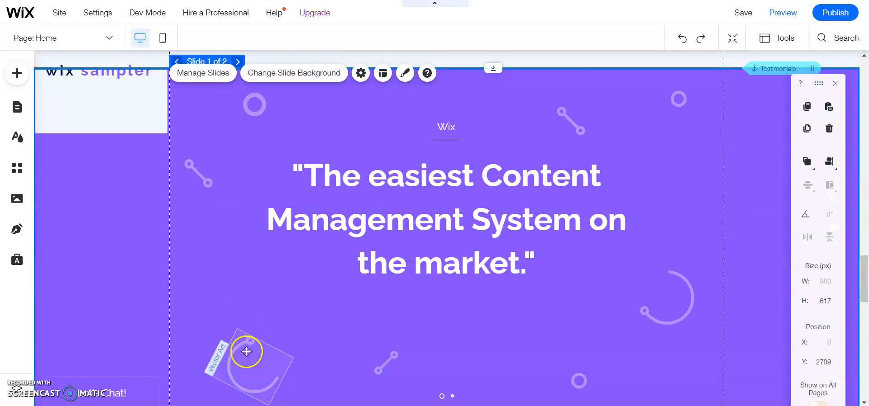
pyautogui.keyDown('shift'); pyautogui.click(388, 362); pyautogui.keyUp('shift')
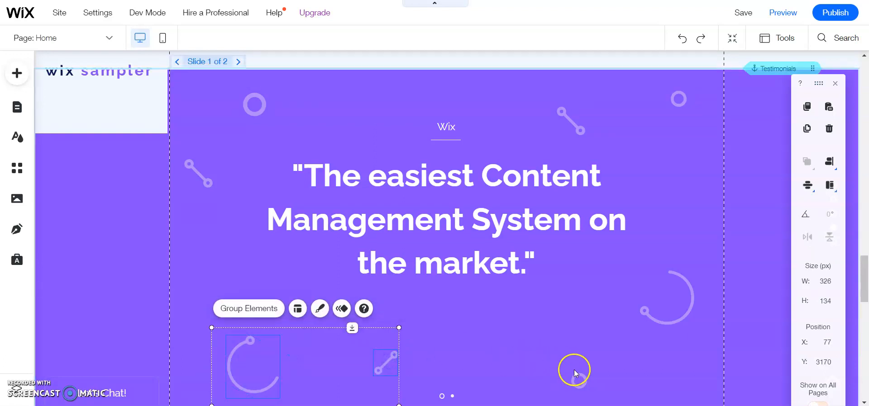
pyautogui.keyDown('shift'); pyautogui.click(582, 383); pyautogui.keyUp('shift')
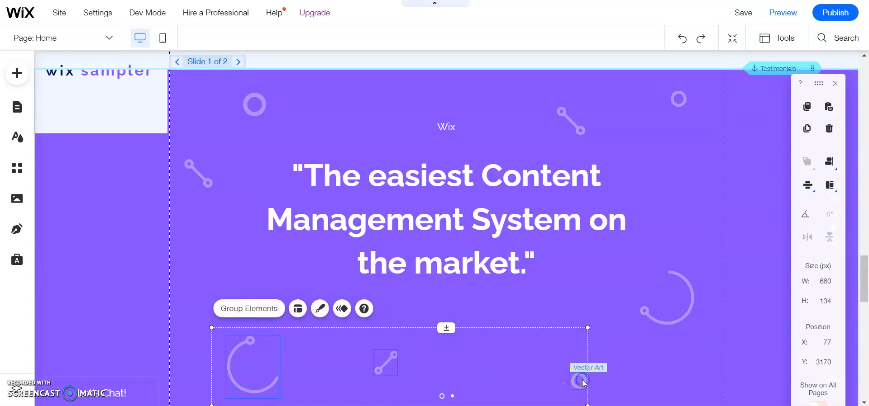
pyautogui.keyDown('shift'); pyautogui.click(670, 316); pyautogui.keyUp('shift')
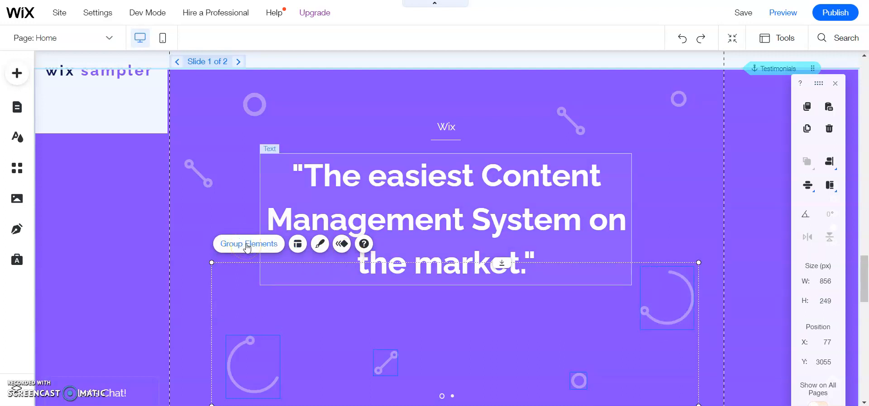
pyautogui.click(247, 245)
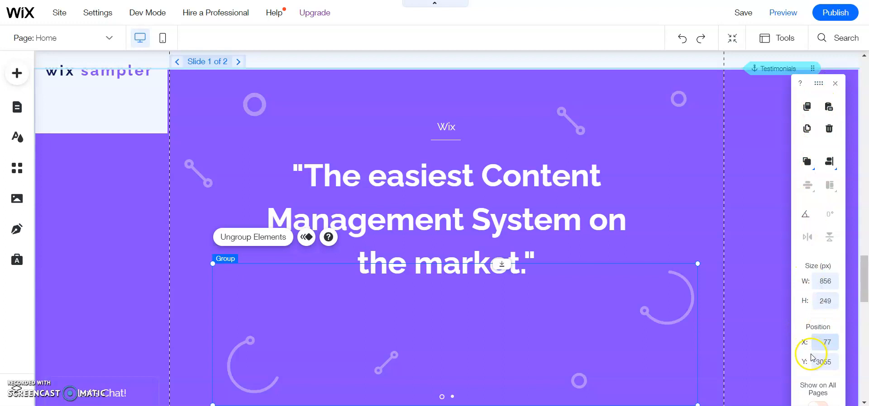
# - Set the Y position of the grouped vector shapes to 3025 px
pyautogui.click(824, 362)
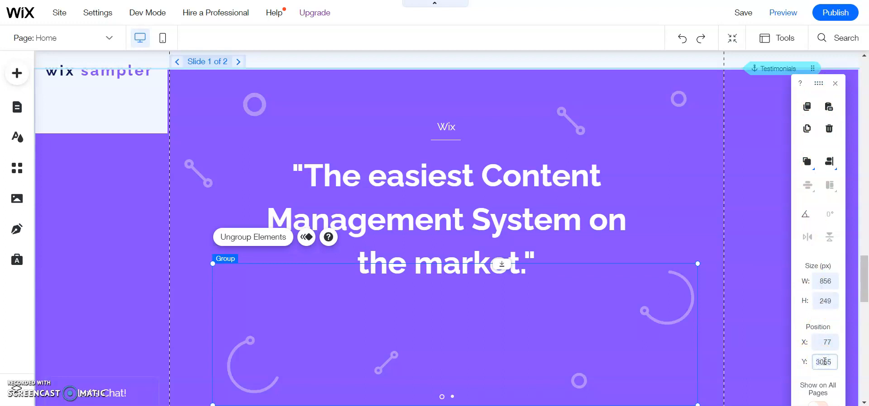
pyautogui.write('3025')
pyautogui.press('Return')
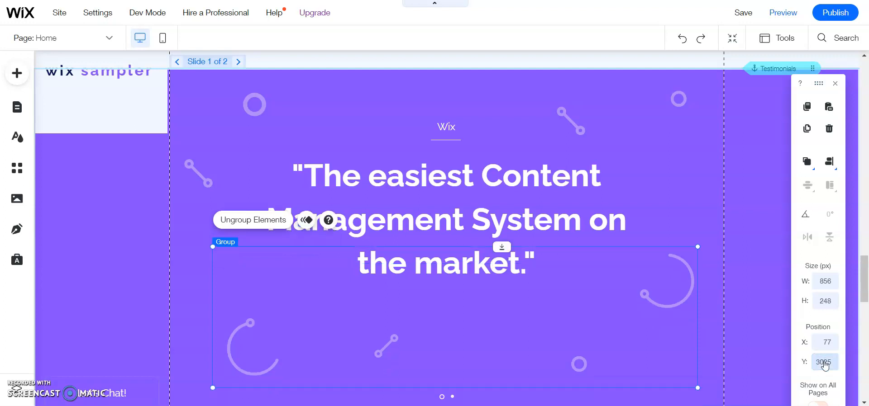
# - Set the Y position of the grouped vector shapes to 3000 px
pyautogui.doubleClick(825, 363)
pyautogui.write('3000')
pyautogui.press('Return')
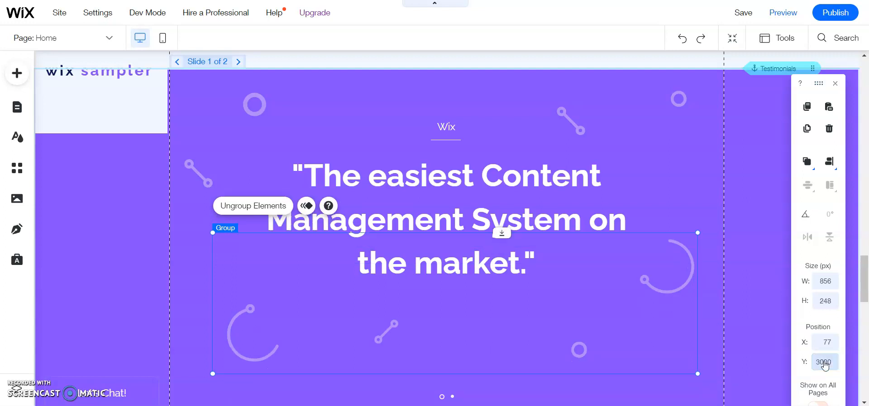
# - Shorten the slideshow strip from its lower edge to a height of about 564 px
pyautogui.click(123, 293)
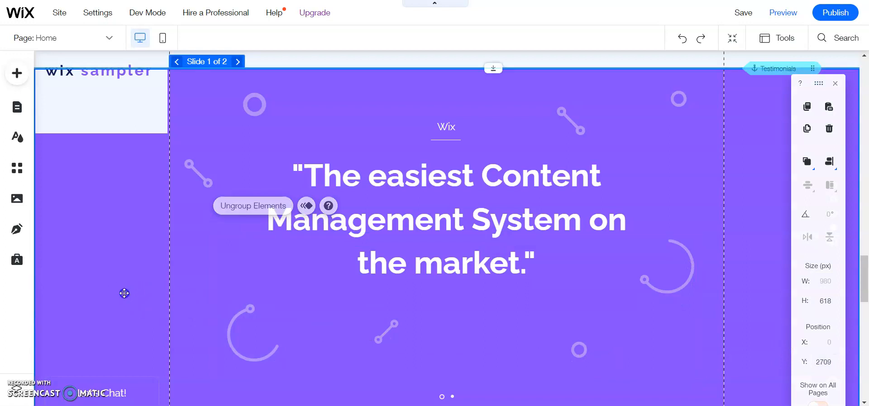
pyautogui.scroll(-2, 124, 293)
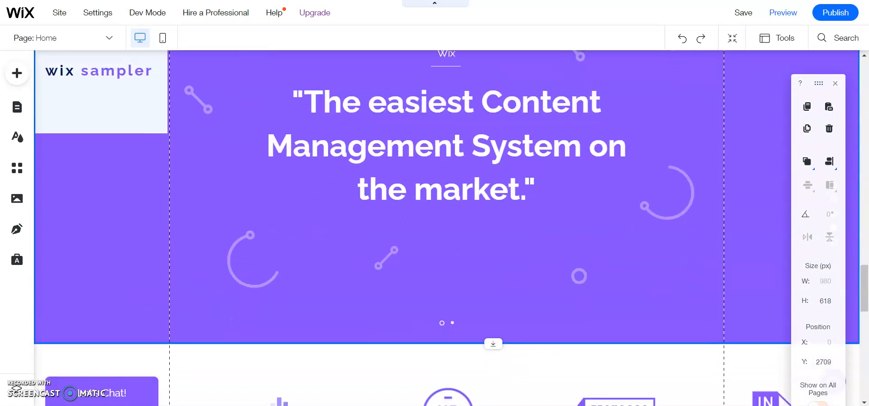
pyautogui.moveTo(492, 344); pyautogui.dragTo(489, 318)
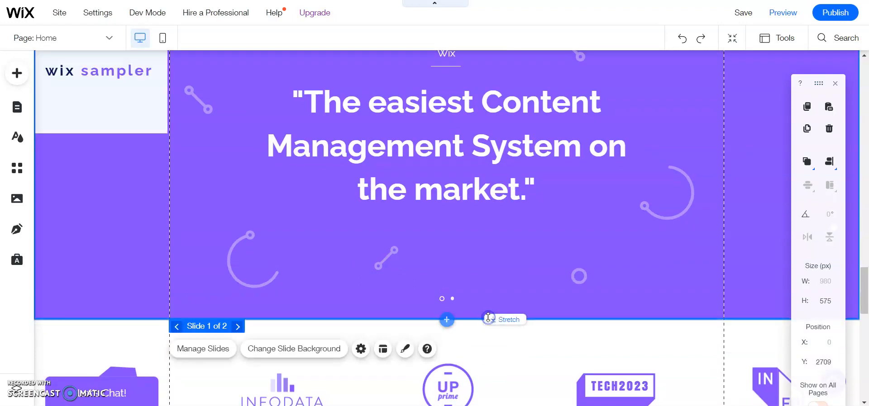
pyautogui.scroll(2, 488, 318)
pyautogui.scroll(1, 489, 318)
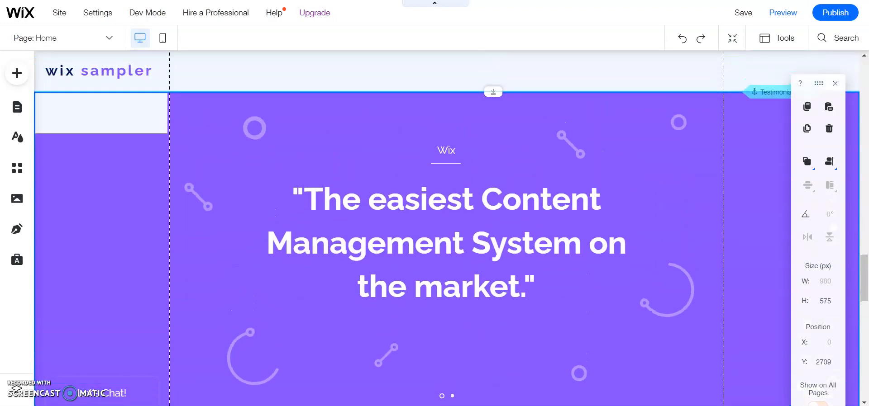
pyautogui.scroll(-2, 488, 318)
pyautogui.scroll(1, 488, 318)
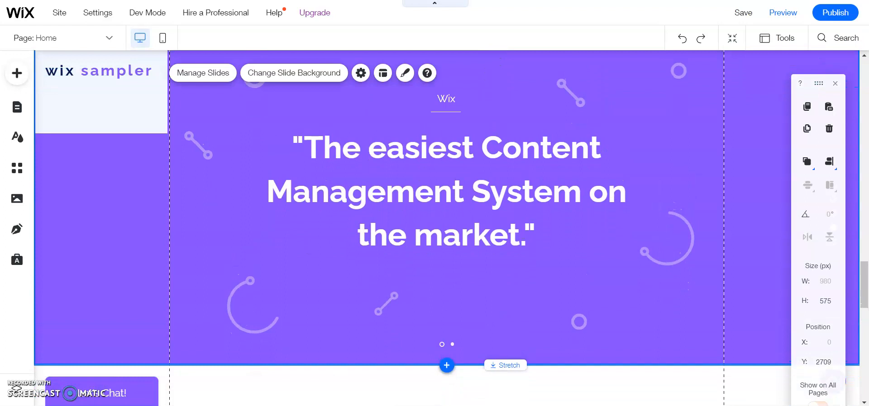
pyautogui.scroll(2, 472, 325)
pyautogui.scroll(-2, 472, 325)
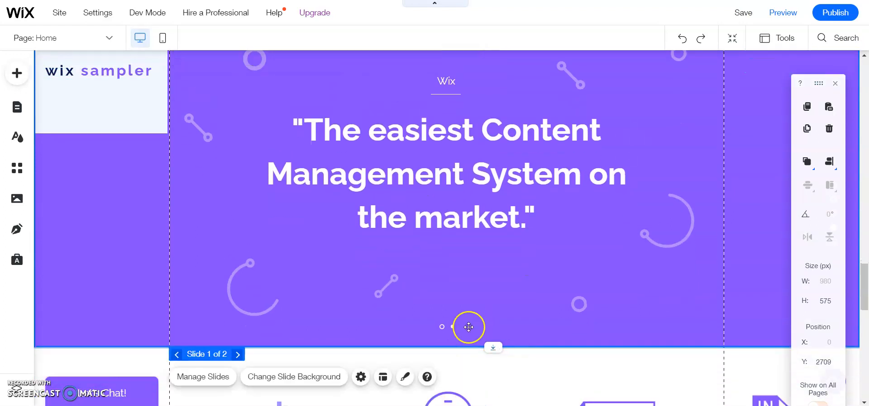
pyautogui.moveTo(493, 348); pyautogui.dragTo(490, 343)
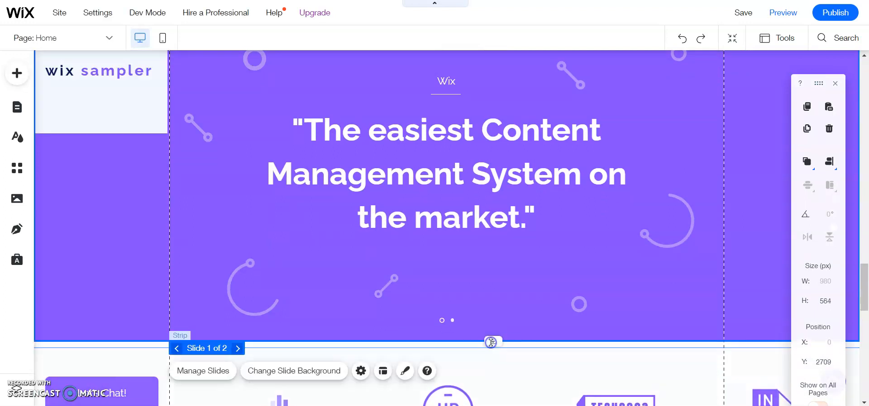
# - Switch the slideshow to its second slide and replace the "Data Today" label with "Velo by Wix"
pyautogui.scroll(2, 491, 342)
pyautogui.scroll(1, 490, 342)
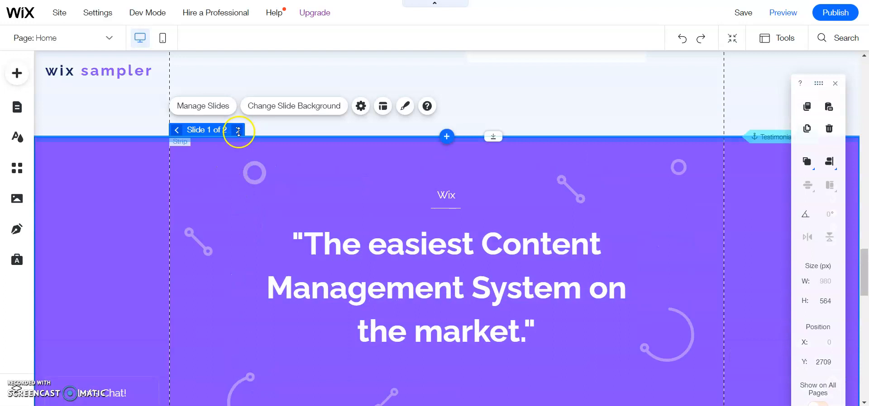
pyautogui.click(237, 130)
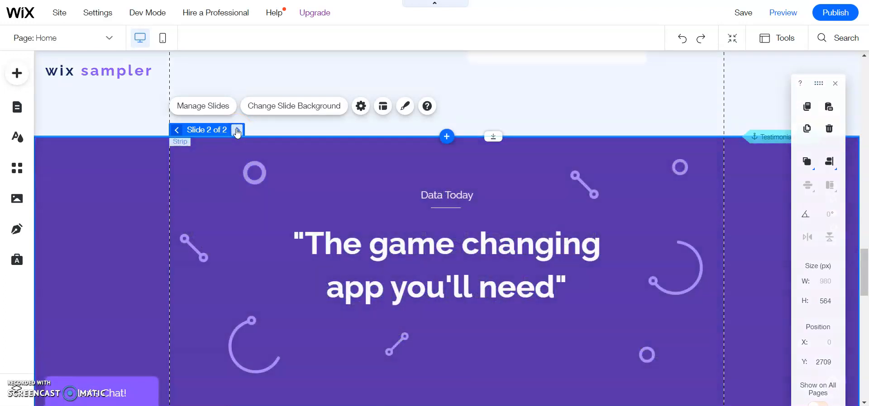
pyautogui.scroll(-2, 236, 132)
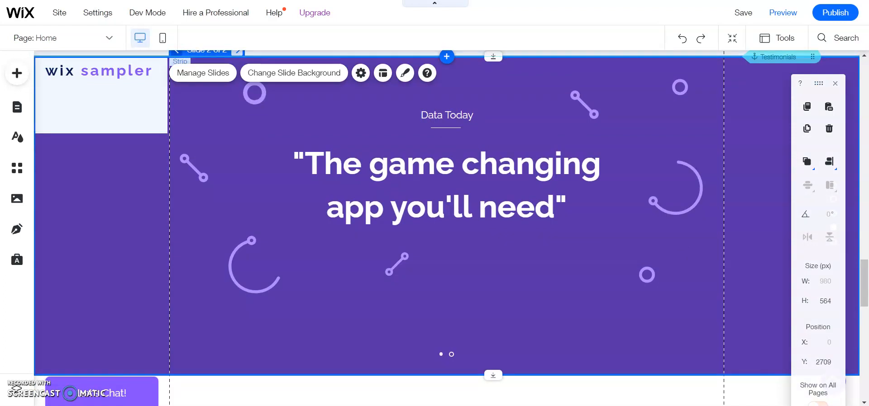
pyautogui.click(454, 118)
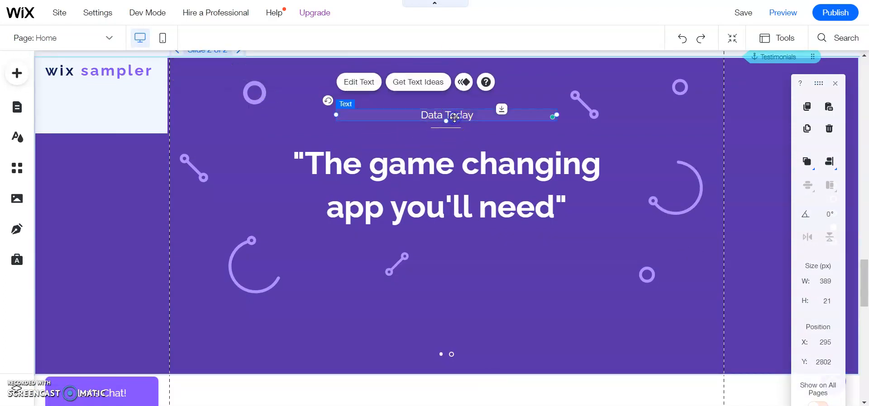
pyautogui.click(367, 83)
pyautogui.write('Cust')
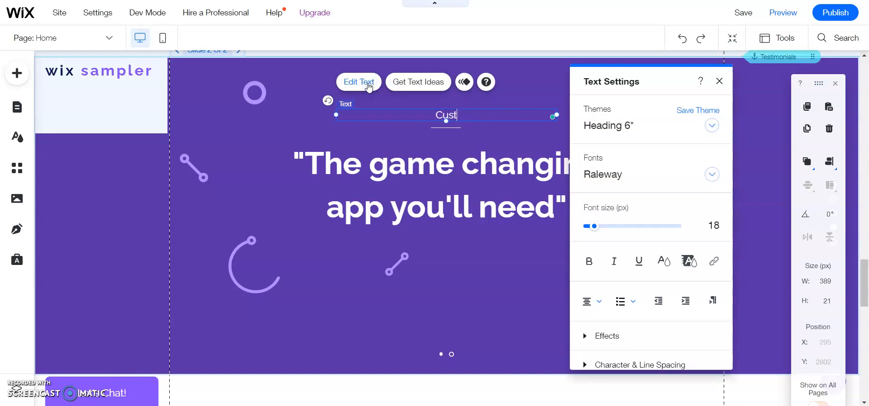
pyautogui.write('om Cod')
pyautogui.press('BackSpace')
pyautogui.press('BackSpace')
pyautogui.press('BackSpace')
pyautogui.press('BackSpace')
pyautogui.press('BackSpace')
pyautogui.press('BackSpace')
pyautogui.press('BackSpace')
pyautogui.press('BackSpace')
pyautogui.press('BackSpace')
pyautogui.write('o by Wix')
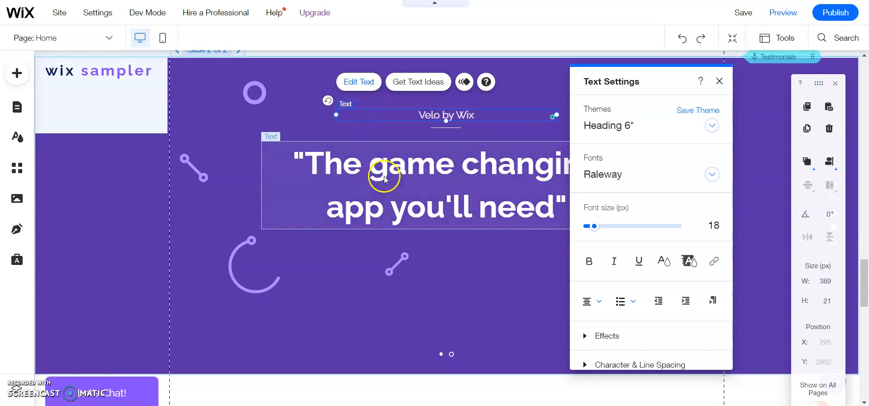
# - Replace the second slide's headline with an opening quotation mark followed by 'Create advance custom code with Velo by Wix.'
pyautogui.click(385, 179)
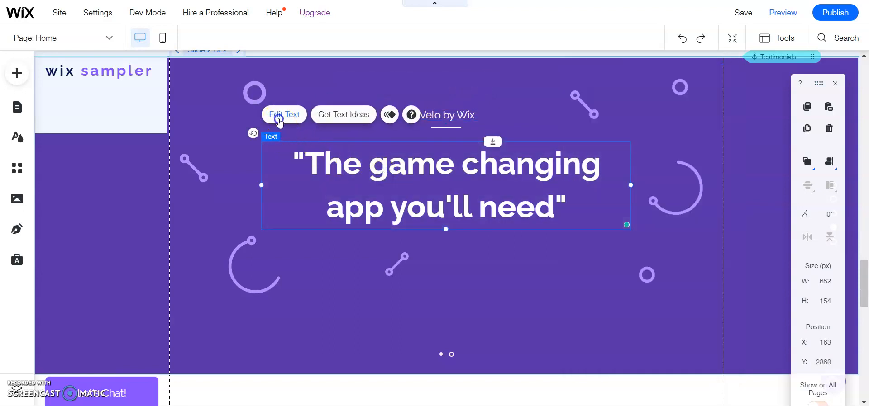
pyautogui.click(280, 122)
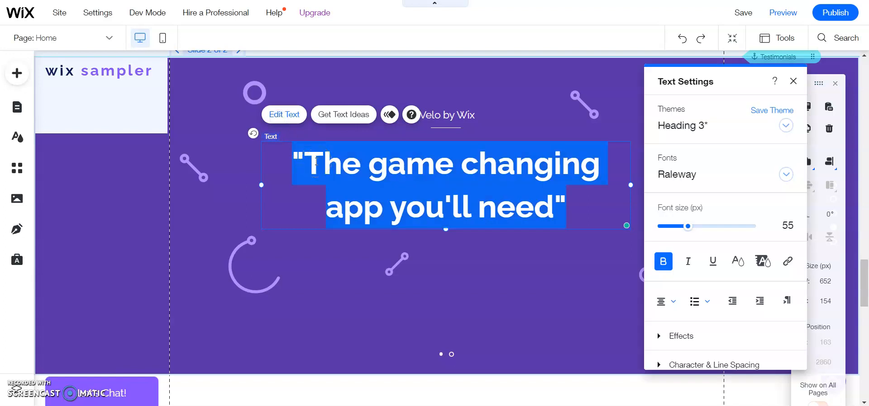
pyautogui.write('"Create advanced custom code with Velo')
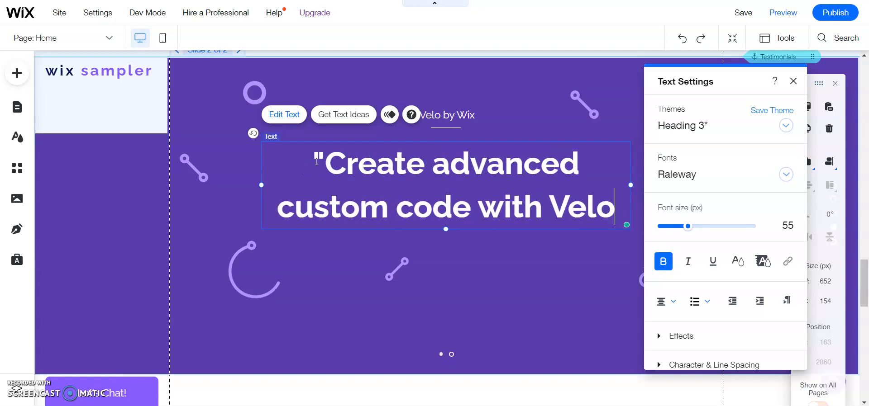
pyautogui.write(' by Wix.')
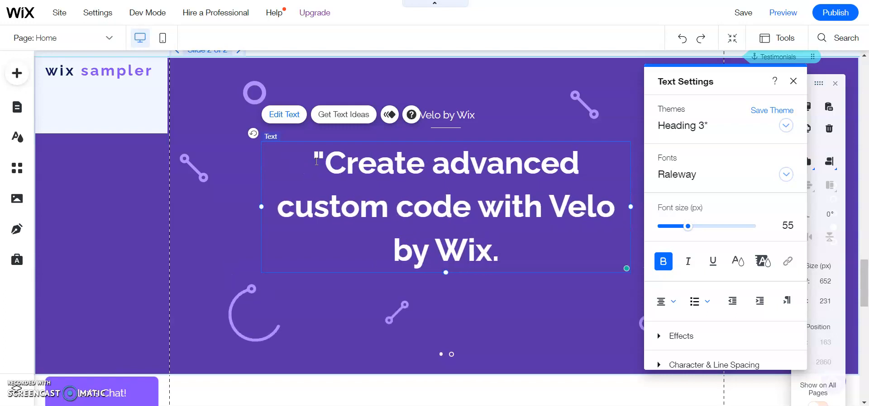
pyautogui.click(496, 233)
pyautogui.click(583, 167)
pyautogui.press('BackSpace')
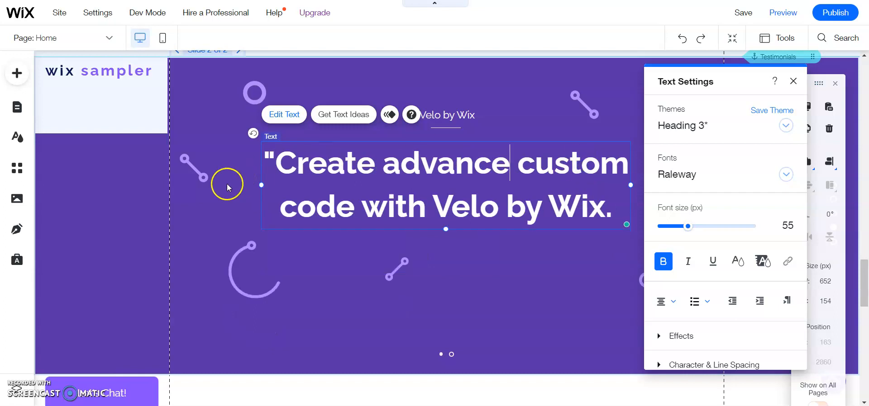
# - Group the second slide's label, divider line and headline with the three lower vector shapes and the arc beside the headline
pyautogui.click(205, 239)
pyautogui.click(253, 269)
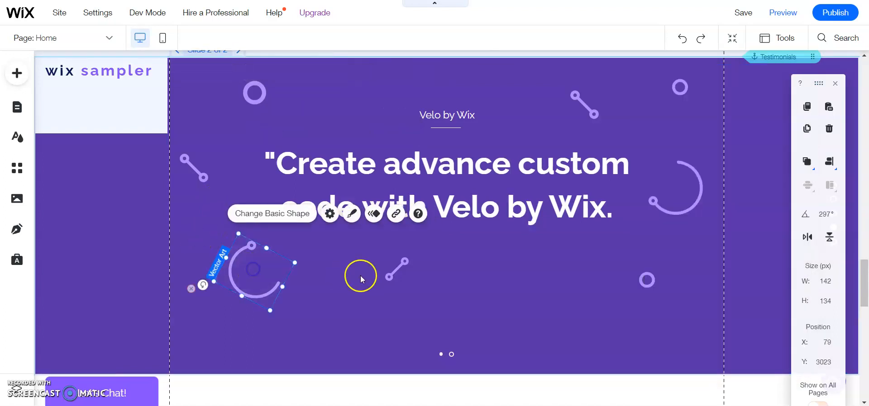
pyautogui.keyDown('shift'); pyautogui.click(401, 271); pyautogui.keyUp('shift')
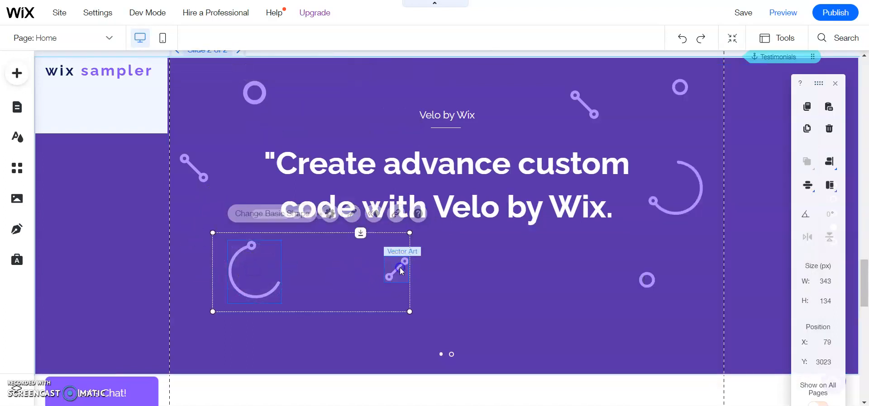
pyautogui.keyDown('shift'); pyautogui.click(646, 281); pyautogui.keyUp('shift')
pyautogui.keyDown('shift'); pyautogui.click(678, 215); pyautogui.keyUp('shift')
pyautogui.keyDown('shift'); pyautogui.click(571, 191); pyautogui.keyUp('shift')
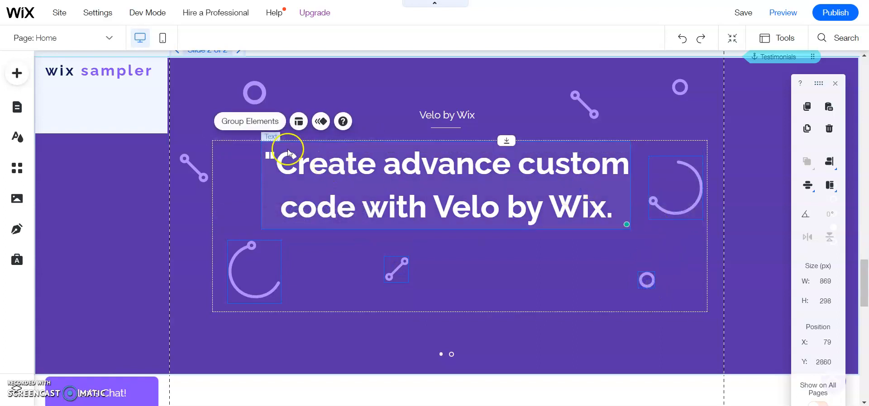
pyautogui.click(255, 127)
pyautogui.keyDown('shift'); pyautogui.click(428, 115); pyautogui.keyUp('shift')
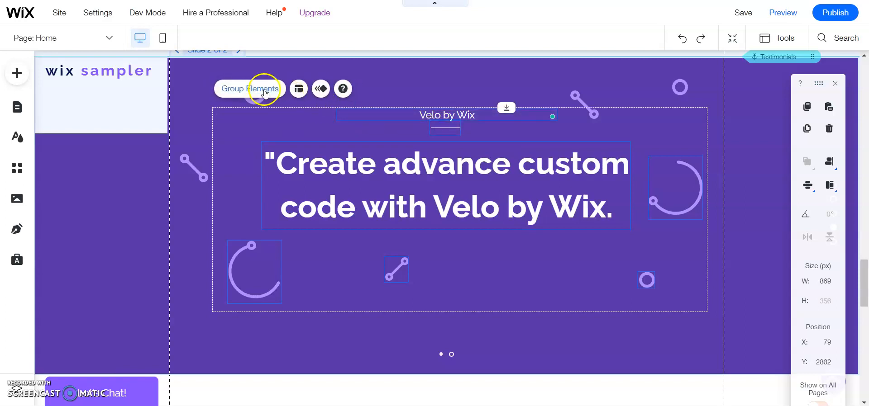
pyautogui.click(252, 89)
# - Set the Y position of the second slide's grouped elements to 2902 px
pyautogui.click(818, 360)
pyautogui.write('300')
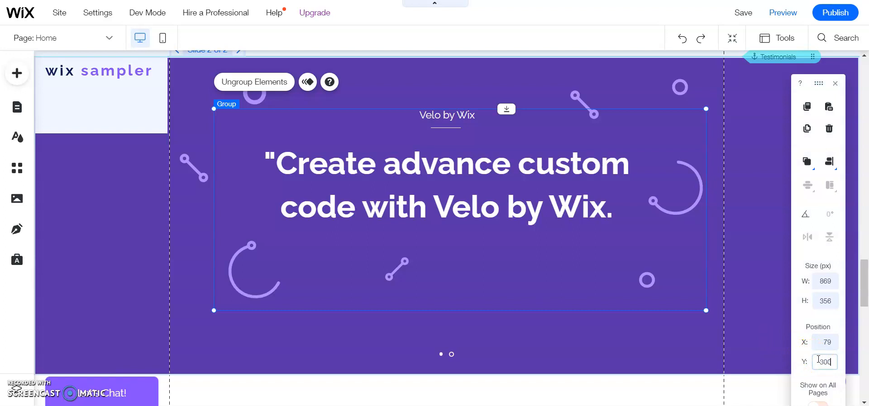
pyautogui.press('Return')
pyautogui.click(819, 361)
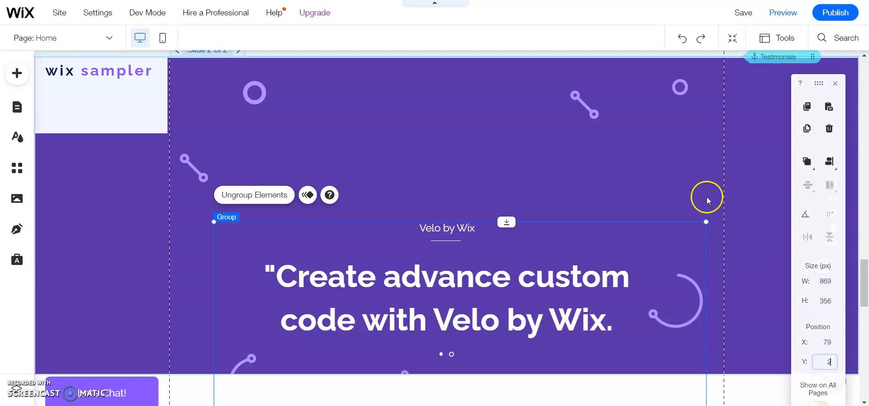
pyautogui.click(683, 47)
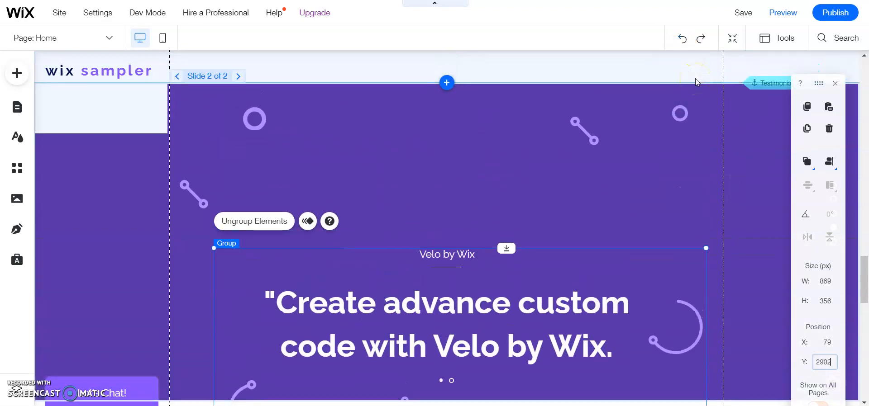
pyautogui.press('Return')
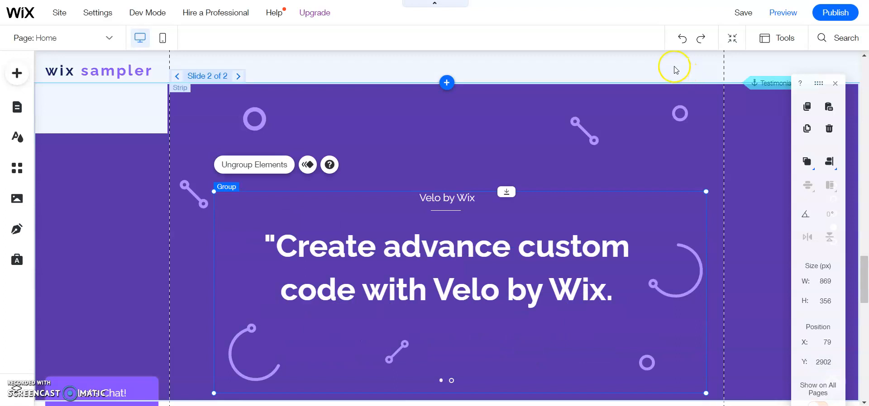
# - Set the Y position of the second slide's grouped elements to 2882 px
pyautogui.scroll(-3, 675, 66)
pyautogui.scroll(2, 674, 66)
pyautogui.scroll(-1, 748, 175)
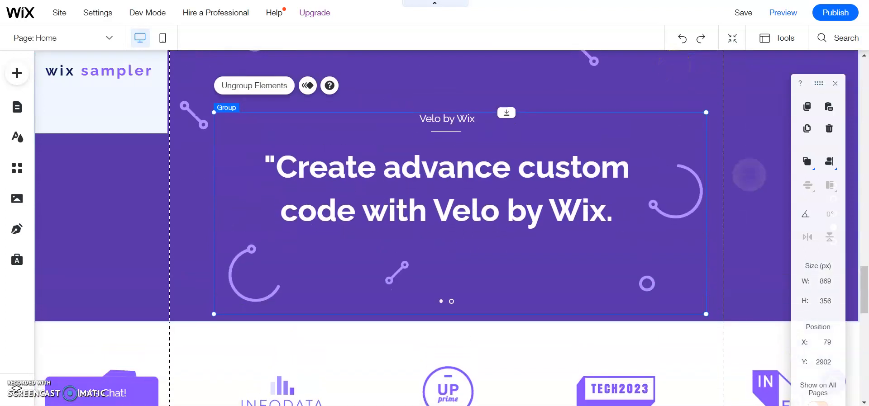
pyautogui.click(827, 365)
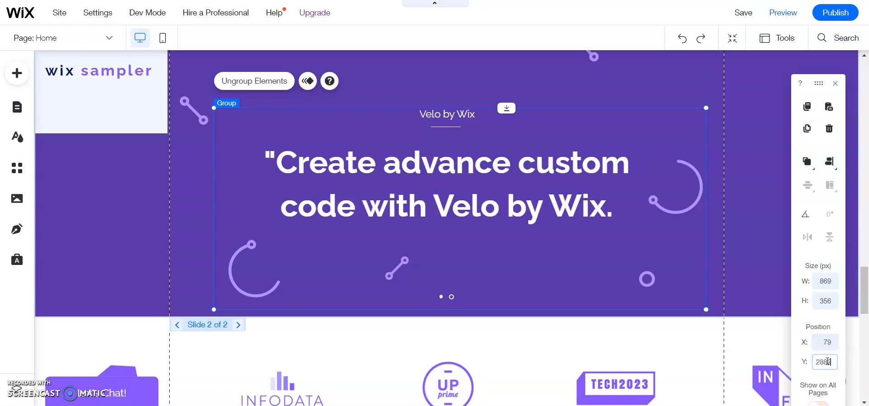
pyautogui.write('2880')
pyautogui.press('Return')
pyautogui.scroll(1, 827, 363)
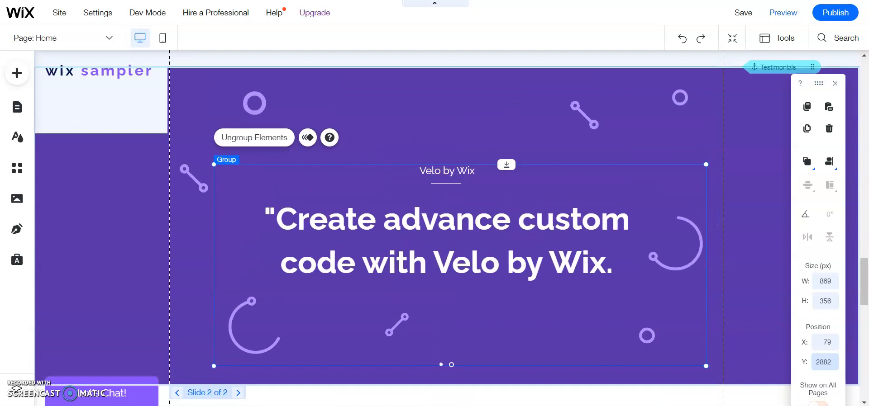
# - Raise the second slide's grouped elements slightly by lowering their Y position value, and select the slideshow strip
pyautogui.click(825, 365)
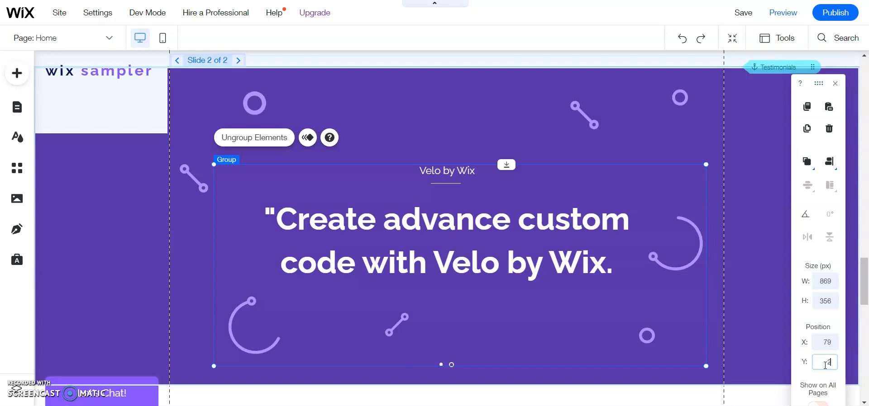
pyautogui.press('Return')
pyautogui.click(374, 350)
pyautogui.click(57, 261)
# - Return to the slideshow's first slide and rename it from Slide 01 to Wix
pyautogui.scroll(-2, 57, 262)
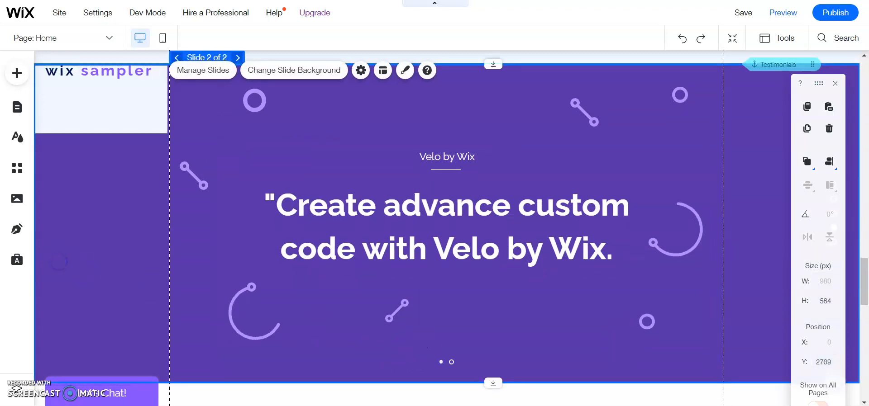
pyautogui.scroll(2, 58, 262)
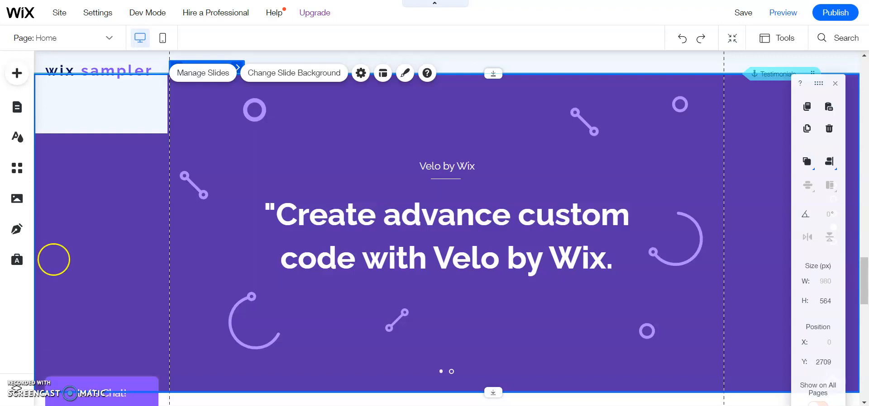
pyautogui.scroll(2, 141, 174)
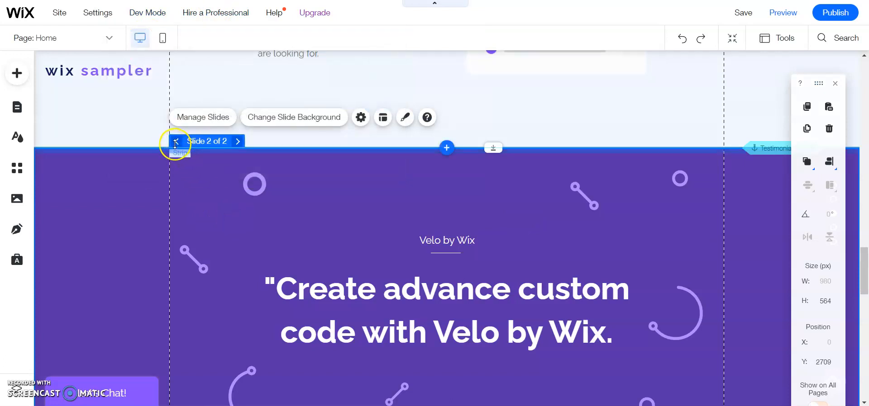
pyautogui.click(176, 143)
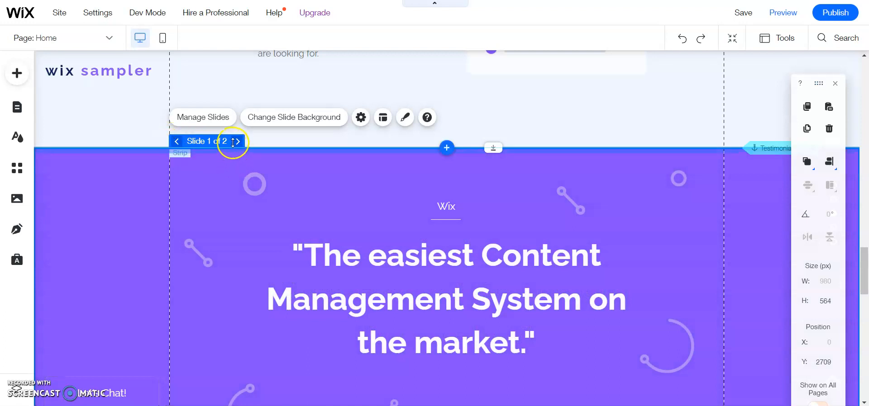
pyautogui.scroll(-2, 239, 143)
pyautogui.scroll(1, 239, 143)
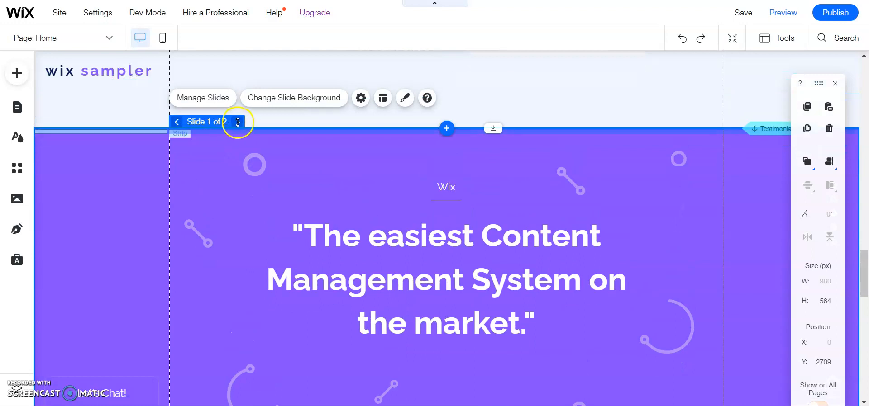
pyautogui.click(219, 99)
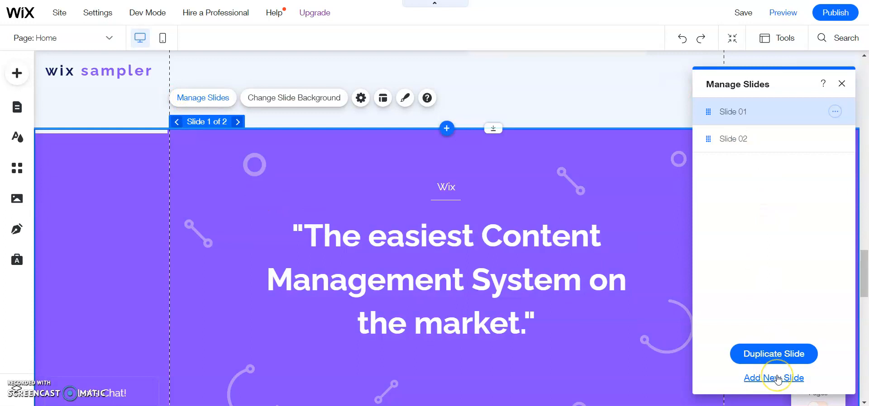
pyautogui.click(784, 361)
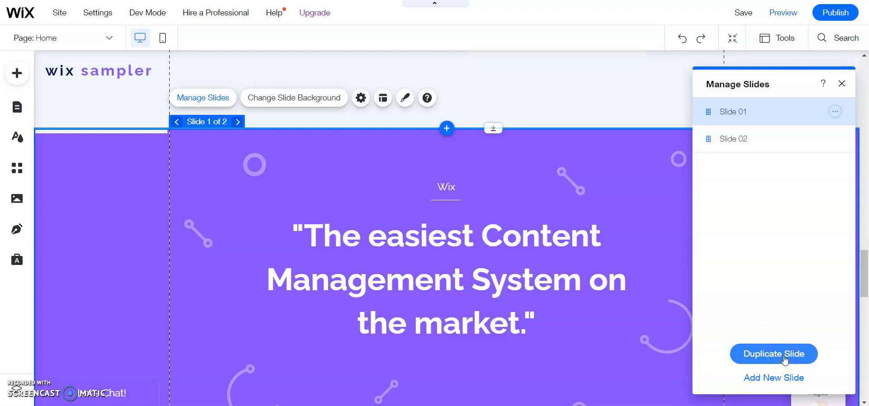
pyautogui.click(836, 112)
pyautogui.click(807, 111)
pyautogui.write('Wi')
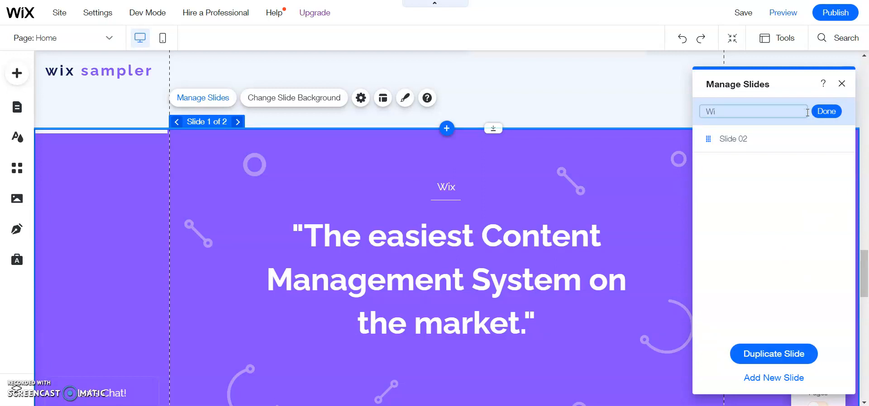
pyautogui.press('Return')
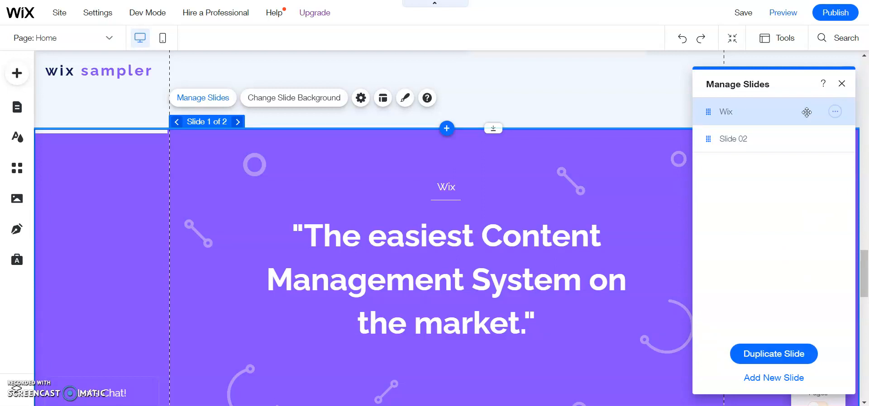
# - Rename the slideshow's second slide from Slide 02 to Velo
pyautogui.click(835, 139)
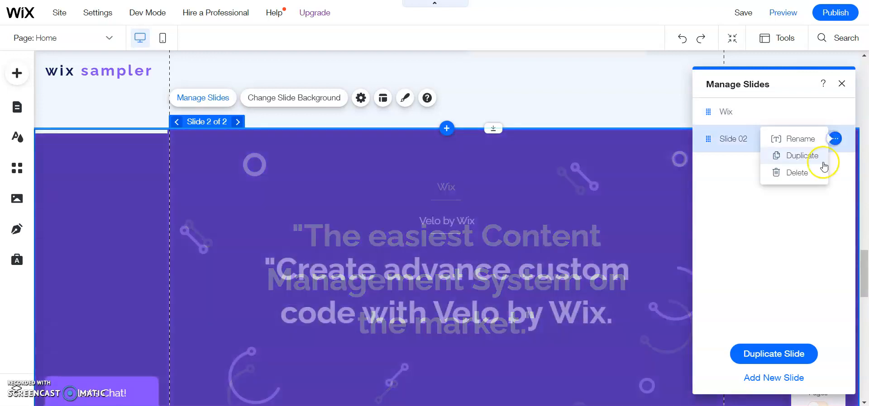
pyautogui.click(801, 137)
pyautogui.write('Velo')
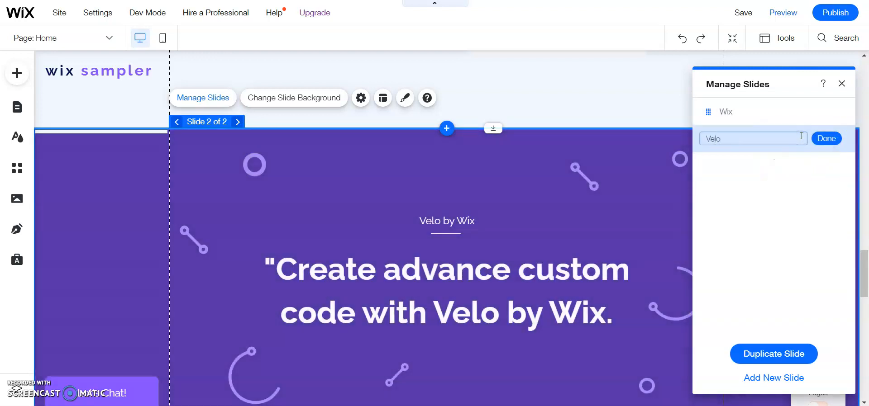
pyautogui.press('Return')
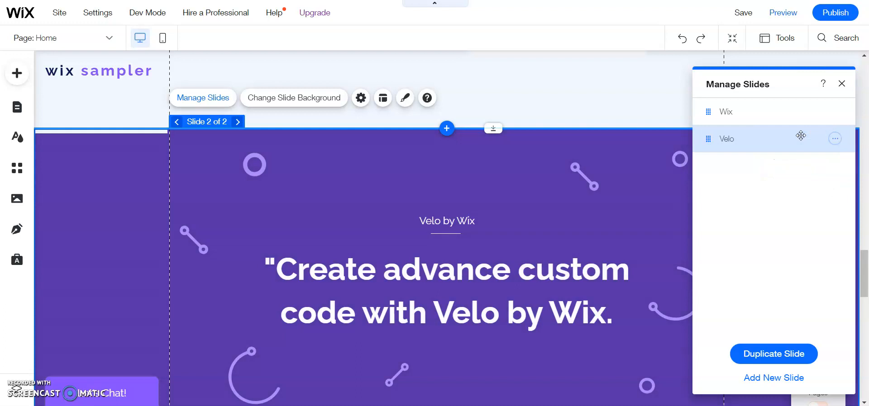
# - Switch between the Wix and Velo slides to view each one
pyautogui.click(764, 112)
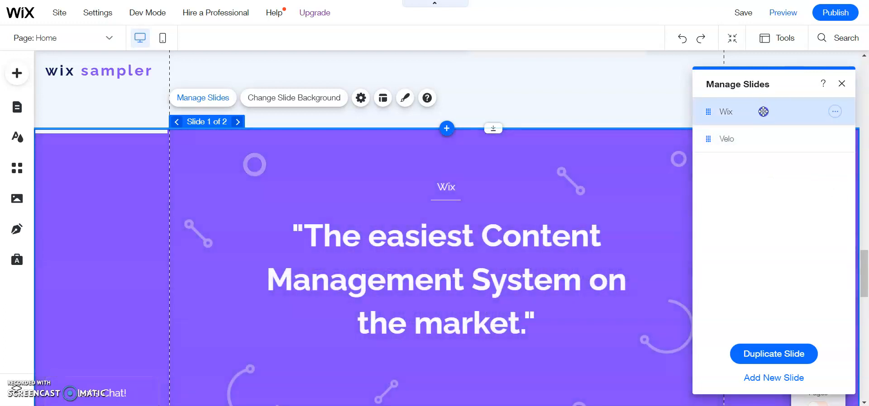
pyautogui.click(766, 139)
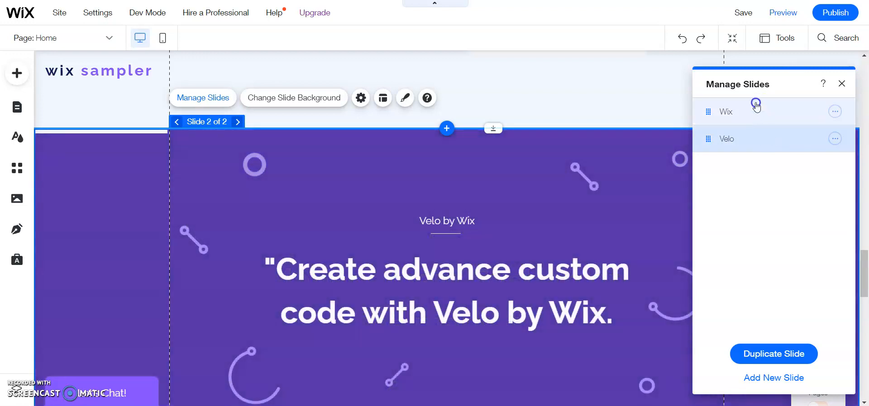
pyautogui.click(755, 109)
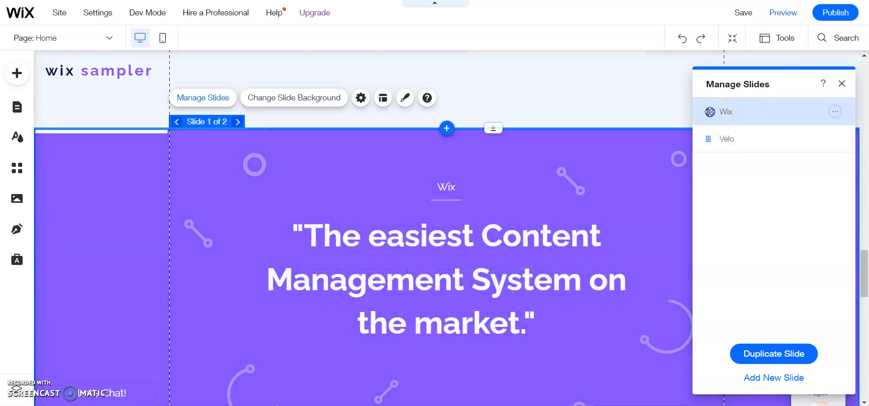
# - Move the Wix slide below Velo in the slide order, and return it to first place
pyautogui.moveTo(710, 112); pyautogui.dragTo(710, 138)
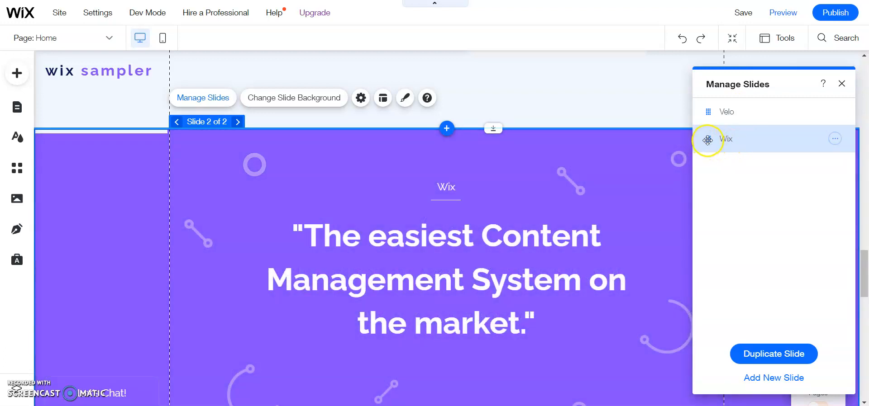
pyautogui.moveTo(708, 140); pyautogui.dragTo(708, 110)
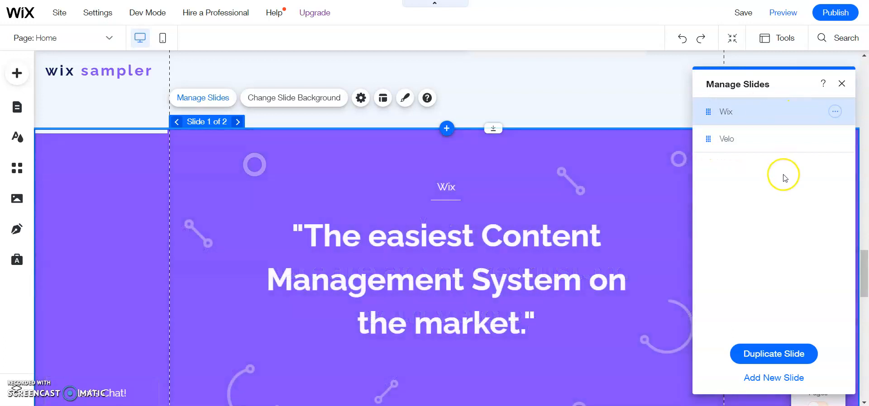
# - Look at the options available for the Wix slide without applying any, and close the slide management
pyautogui.click(836, 112)
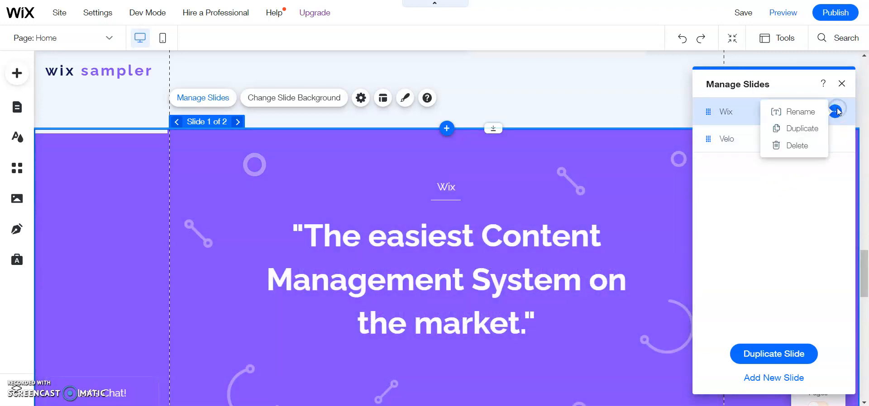
pyautogui.click(791, 148)
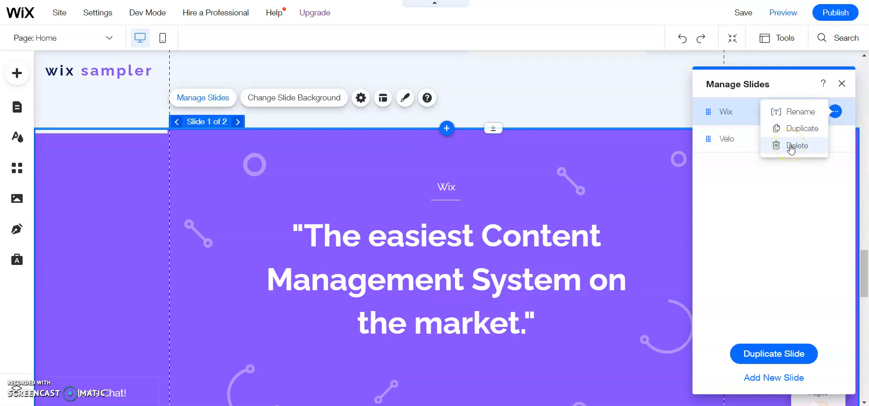
pyautogui.click(776, 208)
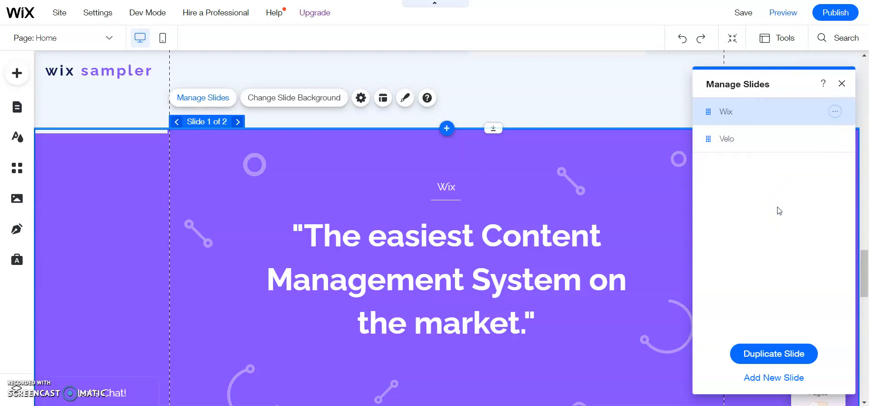
pyautogui.click(842, 83)
# - Examine the first slide's background options, including its color and opacity settings
pyautogui.click(318, 98)
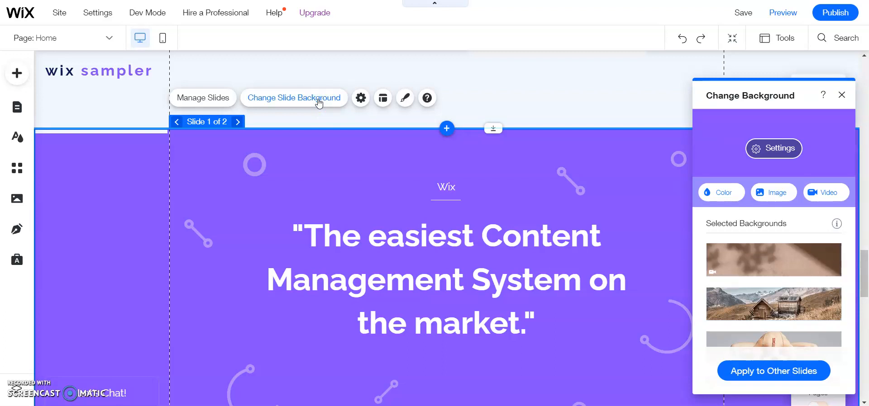
pyautogui.click(760, 148)
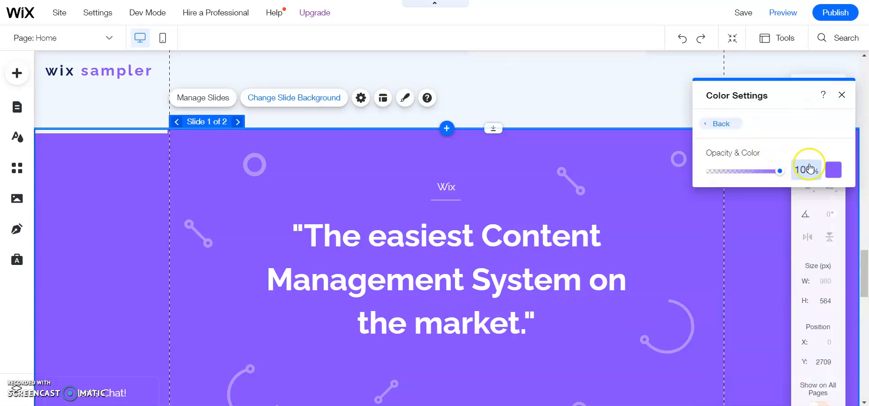
pyautogui.click(719, 126)
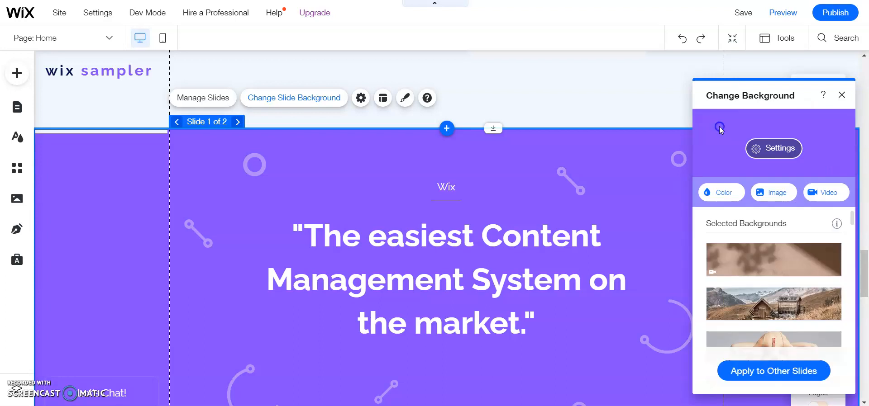
# - Look at the slideshow's autoplay settings, preview the site to watch the slideshow, and return to editing
pyautogui.click(361, 98)
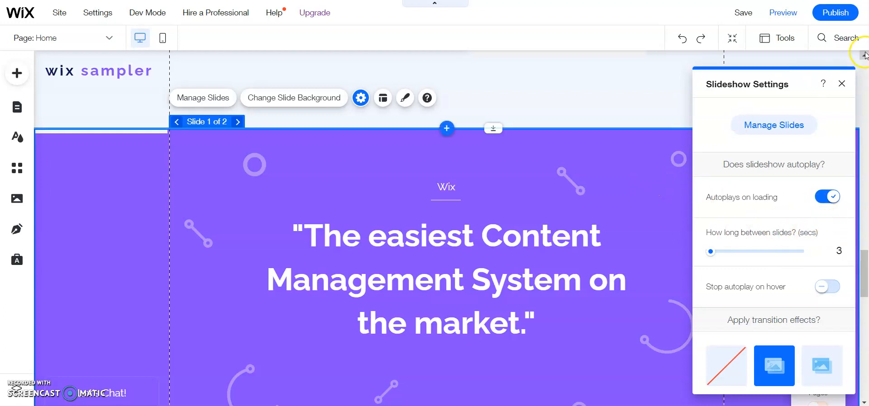
pyautogui.click(841, 84)
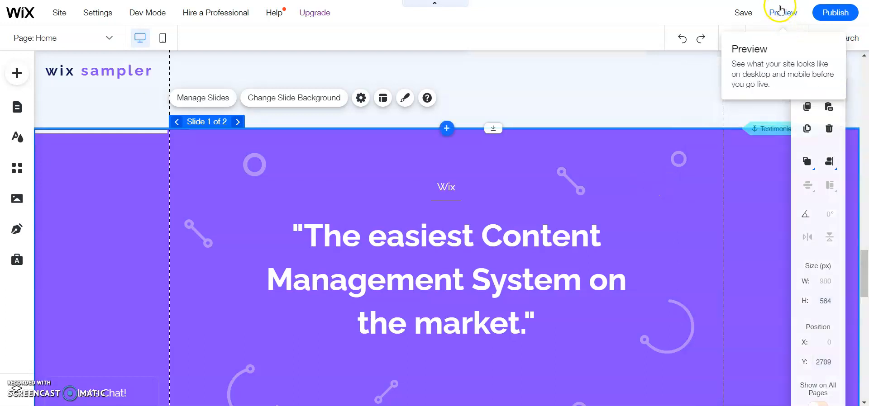
pyautogui.click(784, 13)
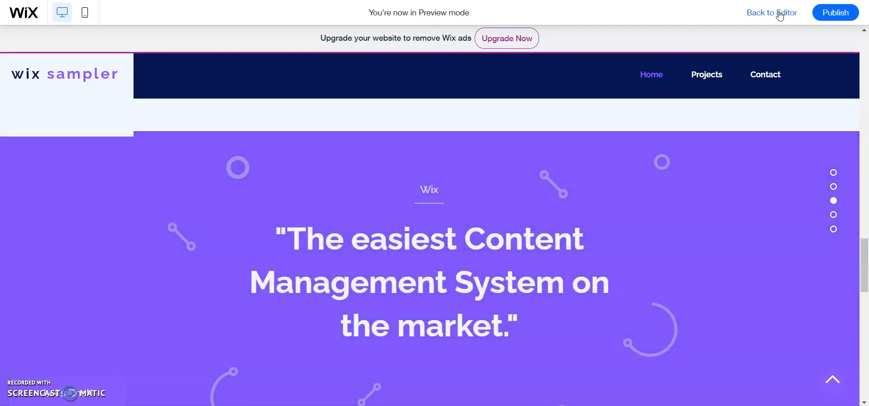
pyautogui.click(779, 13)
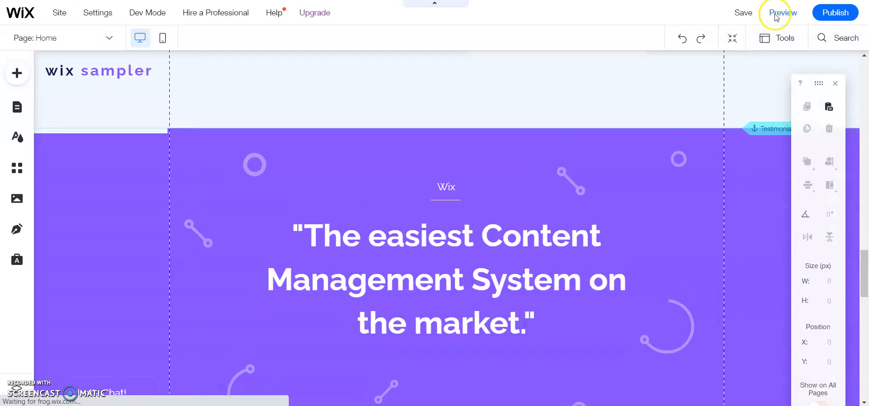
# - Set the slideshow's time between slides to 7 seconds, and look over the transition effect and outside-frame content options
pyautogui.click(329, 162)
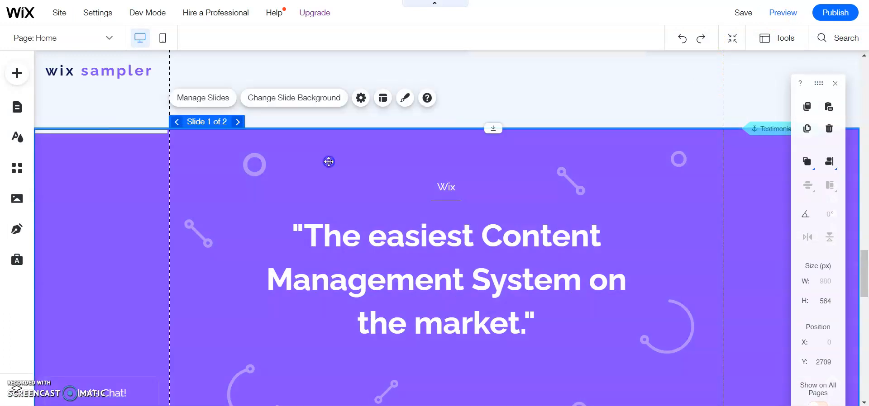
pyautogui.click(361, 98)
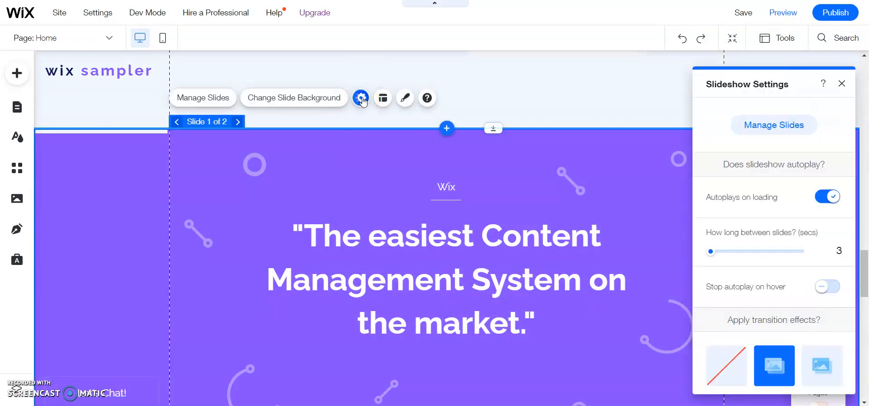
pyautogui.click(841, 250)
pyautogui.write('7')
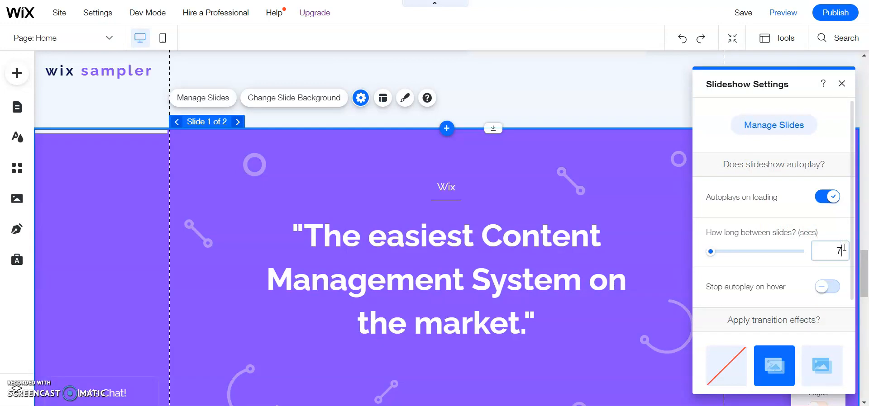
pyautogui.scroll(-3, 845, 247)
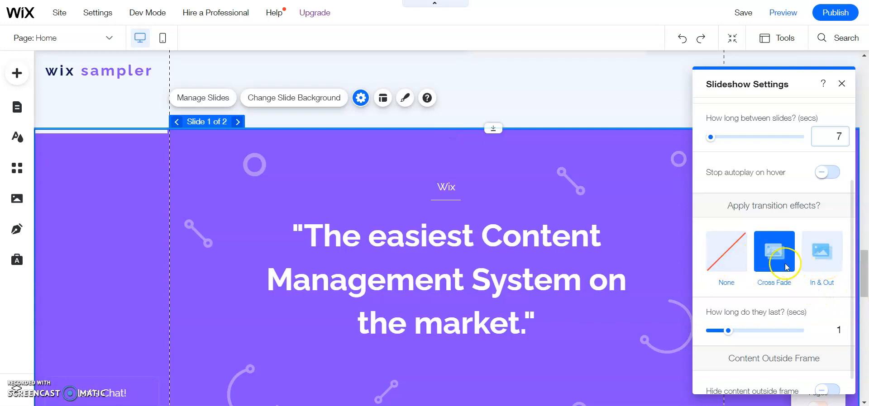
pyautogui.scroll(-1, 774, 252)
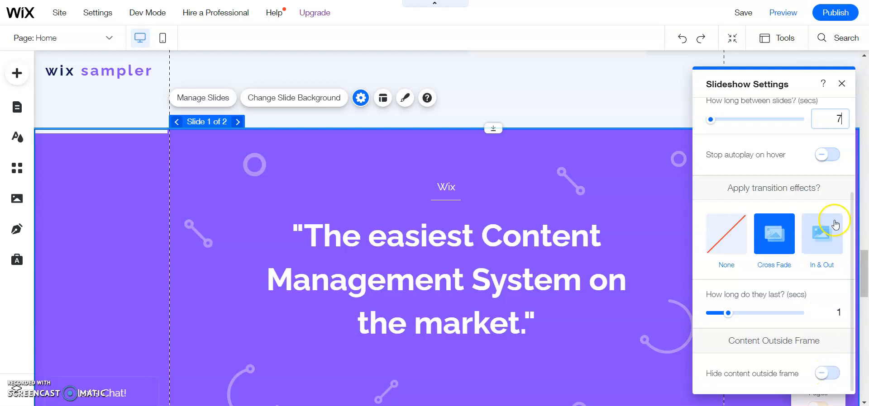
pyautogui.scroll(3, 793, 168)
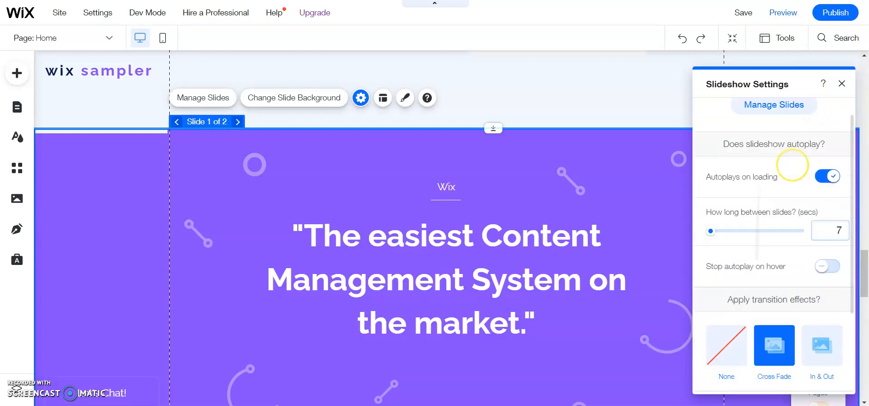
pyautogui.click(841, 85)
# - Turn on the navigation arrows in the slideshow's layout
pyautogui.click(382, 98)
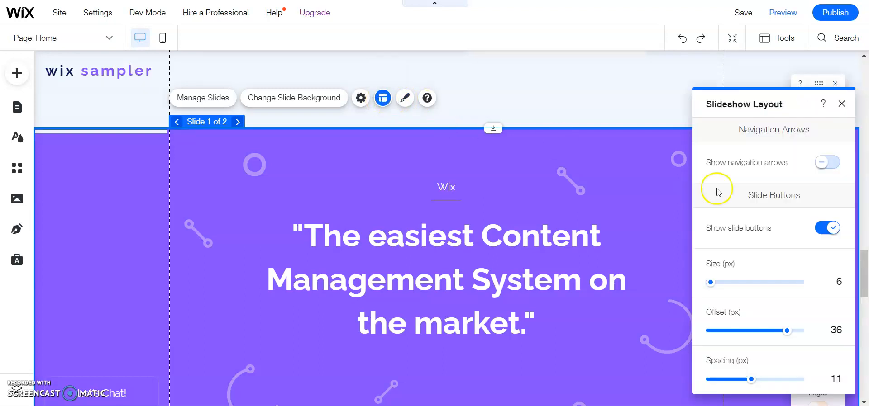
pyautogui.click(833, 163)
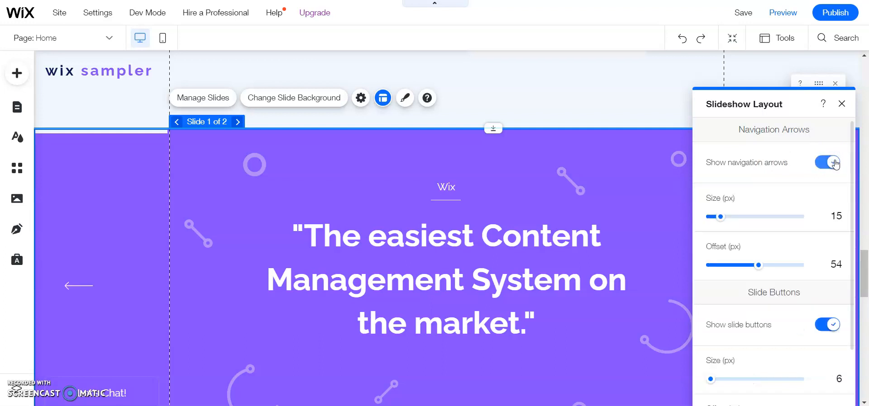
# - Try a size of 50 px for the navigation arrows, and set it back to 15 px
pyautogui.click(837, 217)
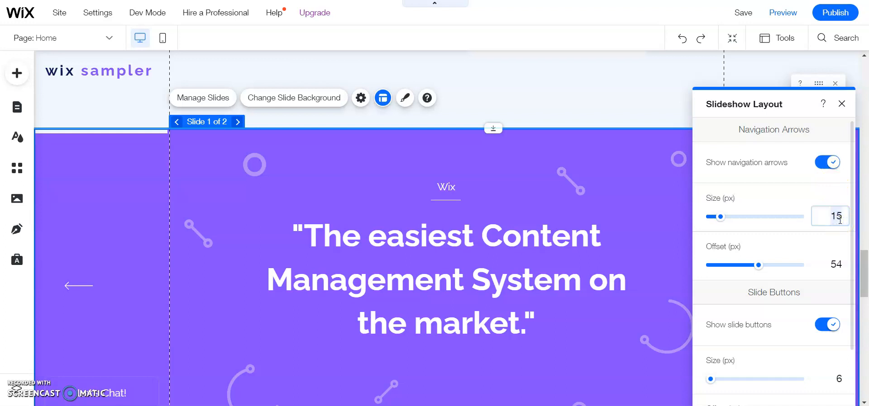
pyautogui.write('50')
pyautogui.press('Return')
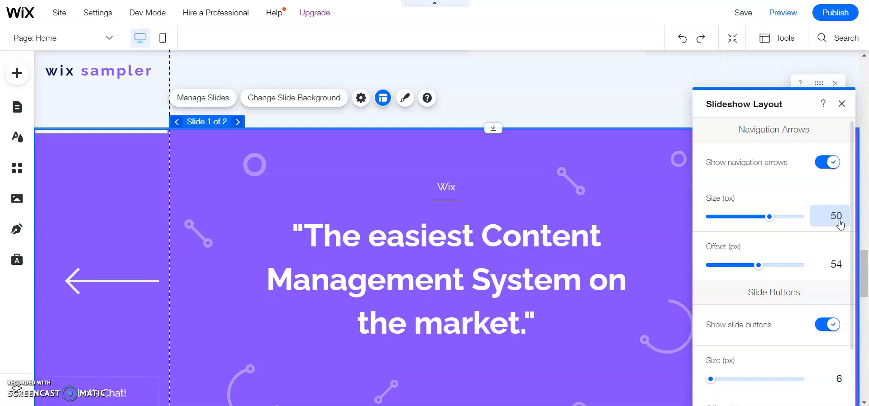
pyautogui.click(840, 222)
pyautogui.press('BackSpace')
pyautogui.press('BackSpace')
pyautogui.write('15')
pyautogui.press('Return')
# - Try an offset of 20 px for the navigation arrows, and set it back to 54 px
pyautogui.click(841, 265)
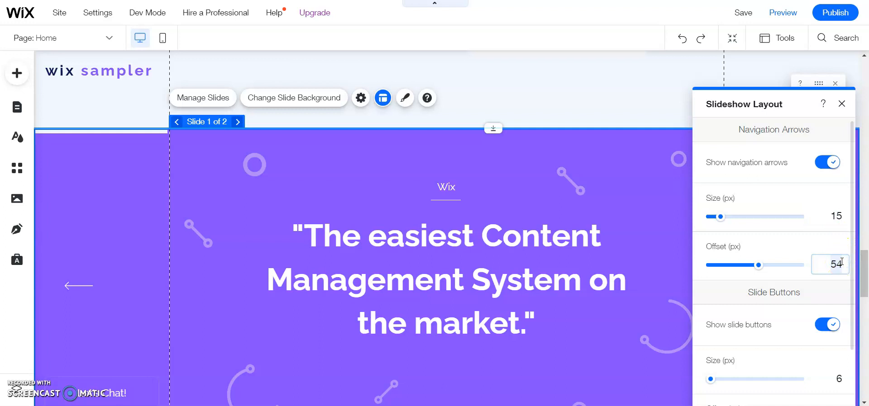
pyautogui.press('BackSpace')
pyautogui.press('BackSpace')
pyautogui.write('20')
pyautogui.press('Return')
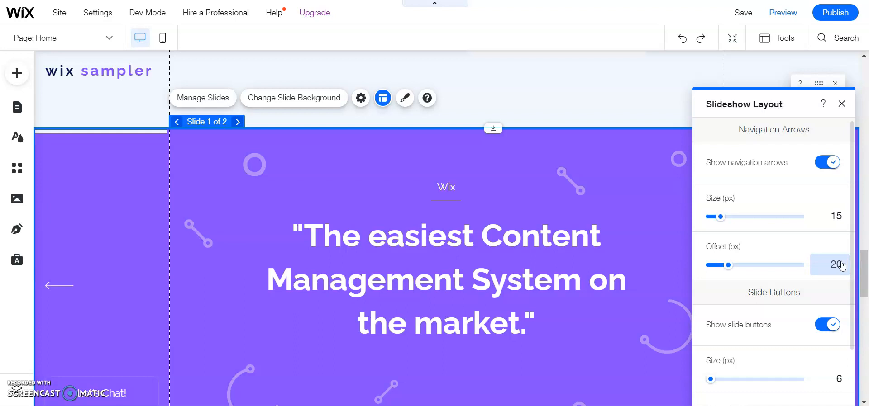
pyautogui.doubleClick(841, 264)
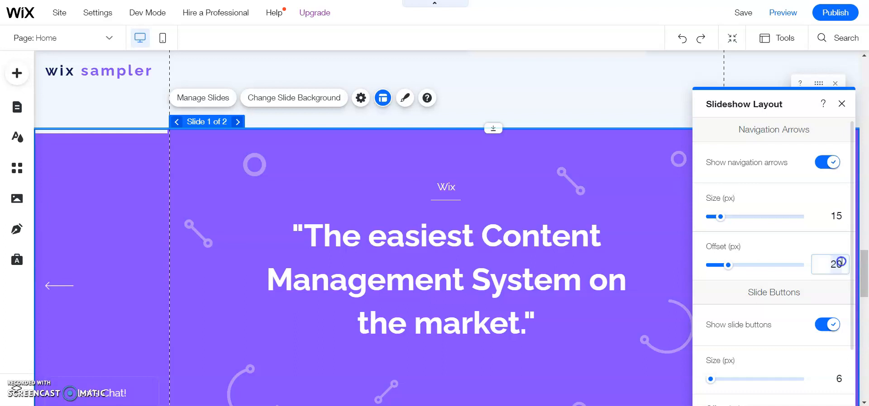
pyautogui.write('54')
pyautogui.press('Return')
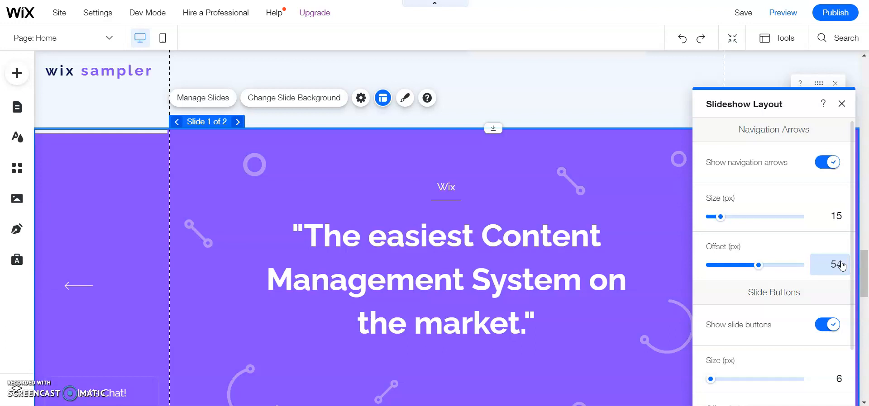
# - Hide the slideshow's slide buttons and show them again
pyautogui.scroll(-3, 842, 266)
pyautogui.click(827, 248)
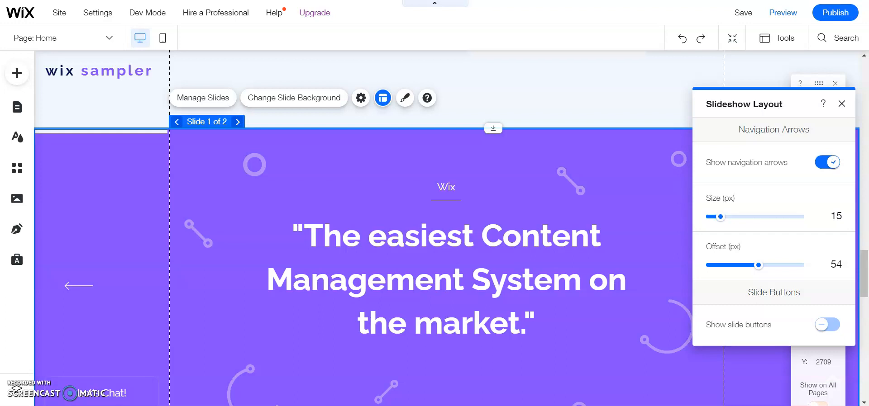
pyautogui.click(827, 325)
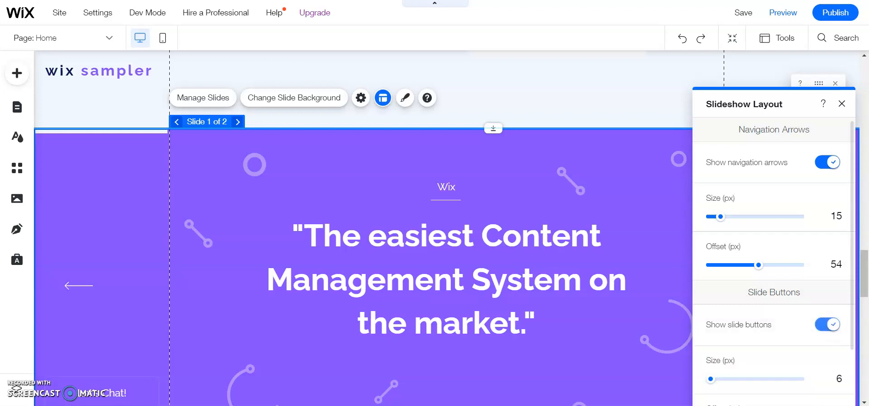
# - Examine the slide buttons at the bottom of the slideshow and their size, offset and spacing settings
pyautogui.scroll(-2, 774, 261)
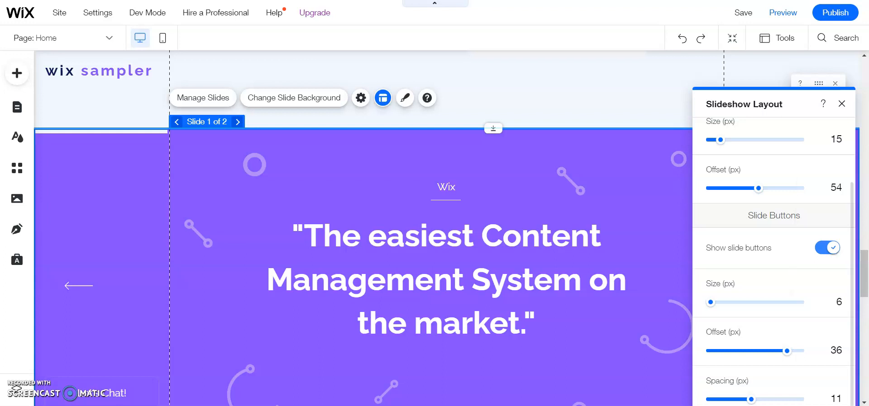
pyautogui.scroll(-3, 446, 226)
pyautogui.scroll(1, 445, 227)
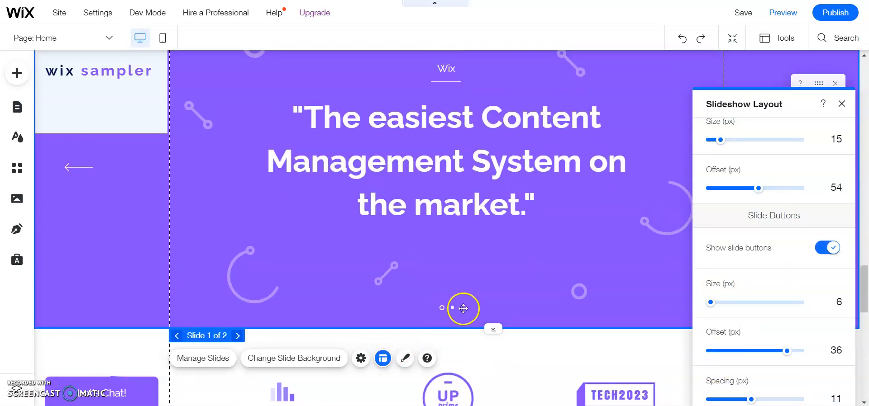
pyautogui.click(839, 302)
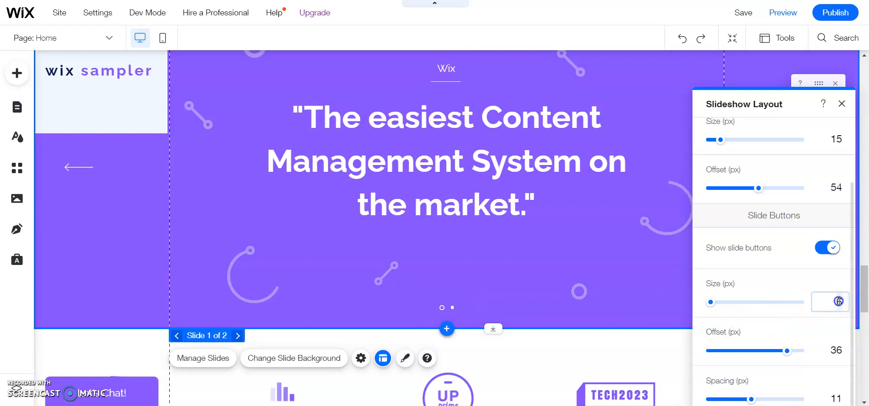
pyautogui.scroll(2, 839, 301)
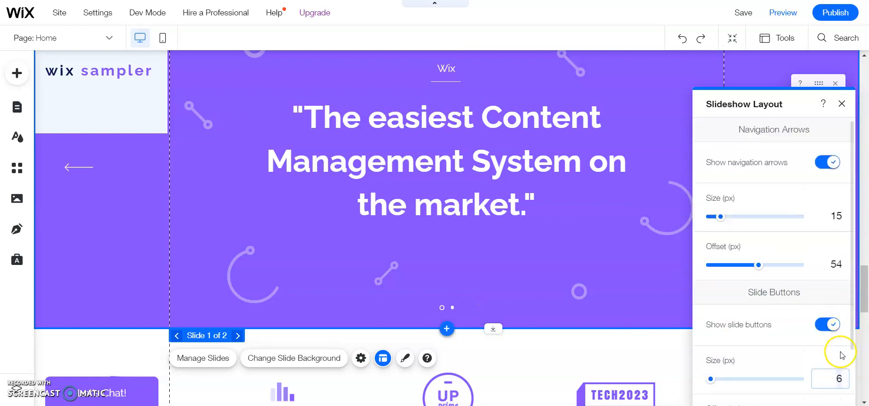
# - Try a size of 16 px for the slide buttons, and set it back to 6 px
pyautogui.write('16')
pyautogui.press('Return')
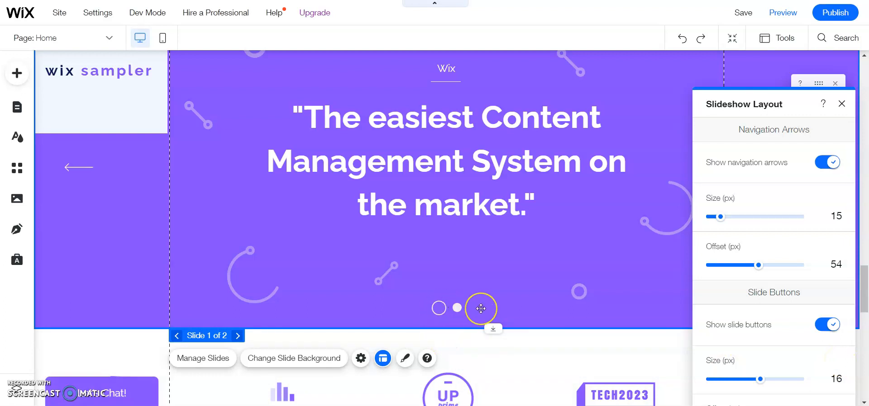
pyautogui.click(840, 380)
pyautogui.scroll(-2, 840, 382)
pyautogui.write('6')
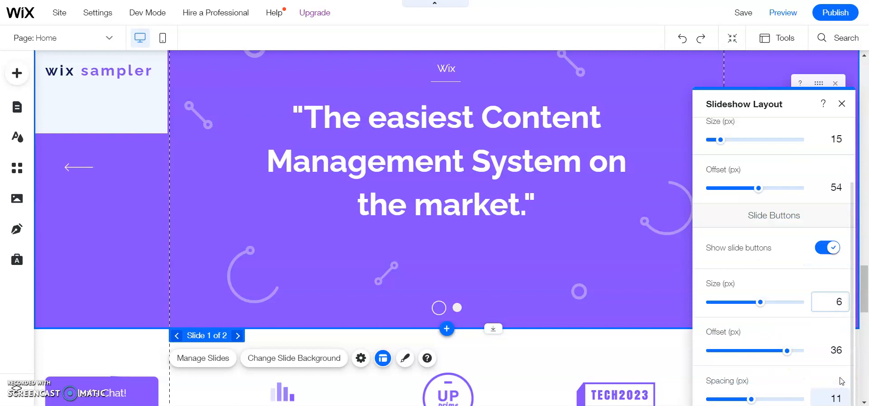
pyautogui.press('Return')
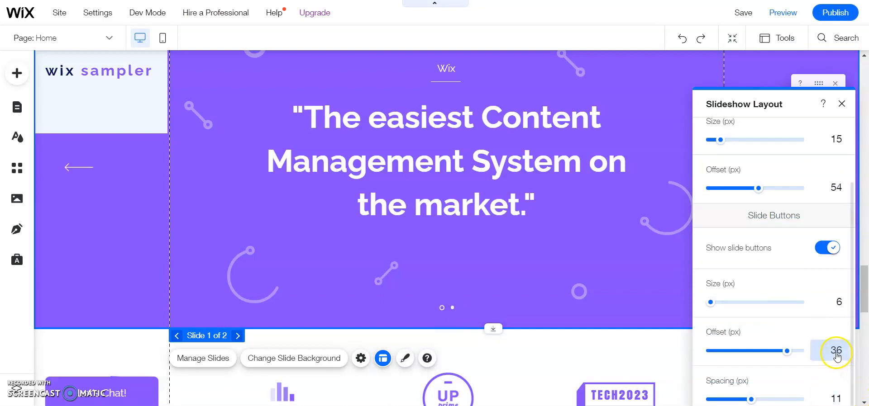
# - Try an offset of 20 px for the slide buttons, and set it back to 36 px
pyautogui.scroll(2, 836, 357)
pyautogui.scroll(-1, 838, 357)
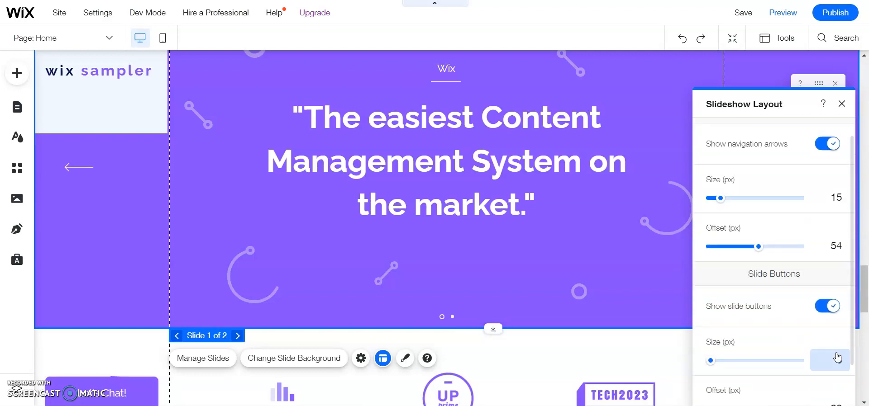
pyautogui.scroll(-3, 838, 358)
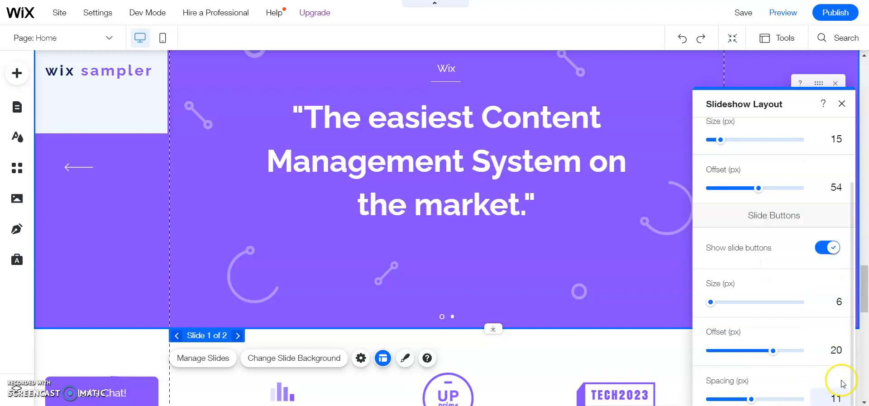
pyautogui.scroll(2, 836, 353)
pyautogui.scroll(-1, 837, 357)
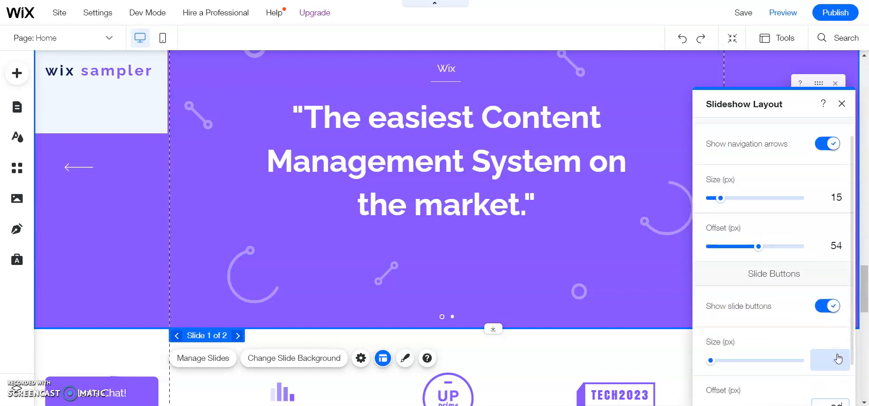
pyautogui.scroll(-2, 810, 349)
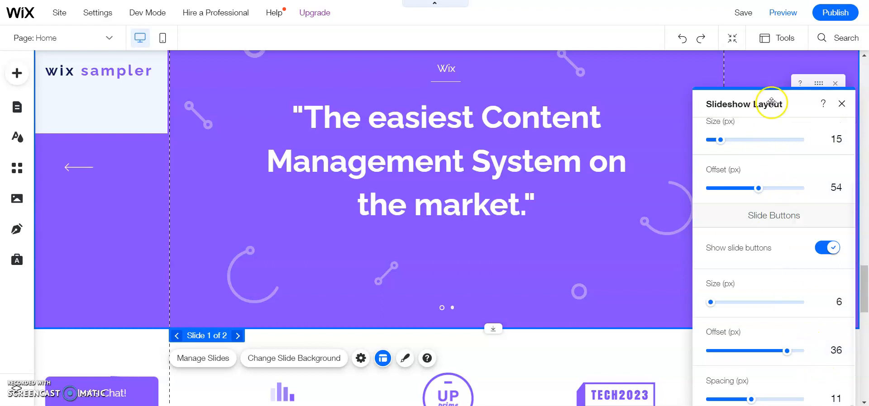
# - Try spacings of 15 px and 30 px between the slide buttons, and set the spacing back to 11 px
pyautogui.moveTo(770, 94); pyautogui.dragTo(765, 63)
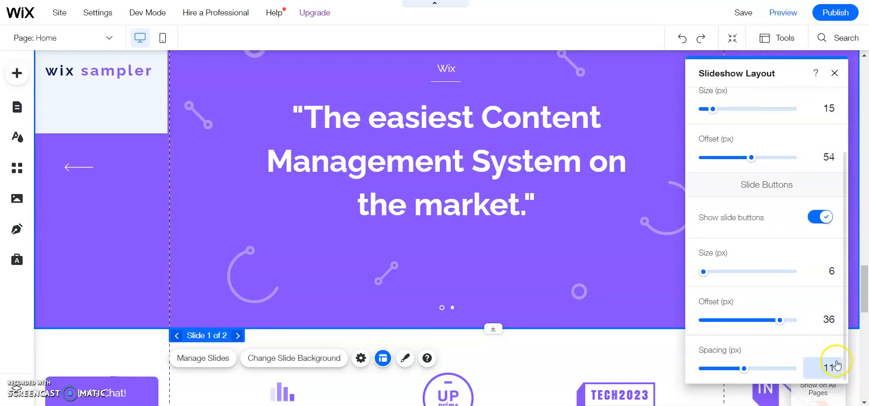
pyautogui.scroll(4, 832, 369)
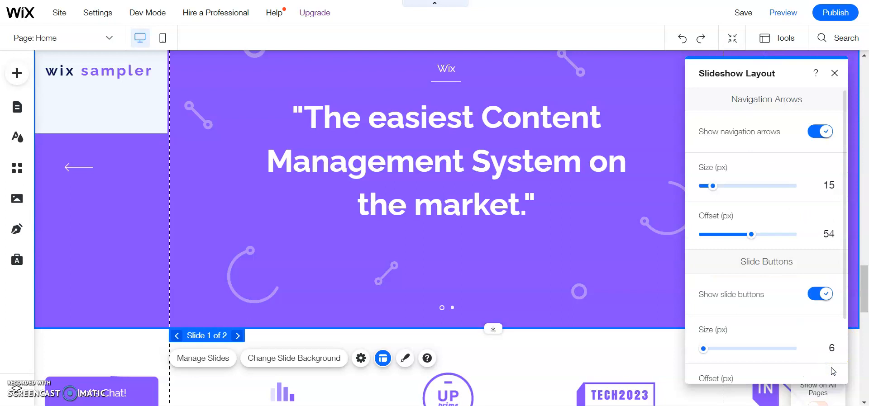
pyautogui.scroll(-3, 833, 371)
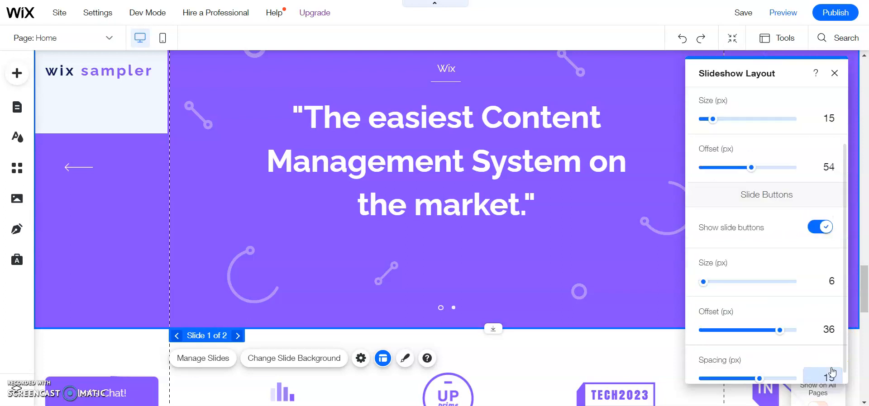
pyautogui.click(832, 374)
pyautogui.write('3')
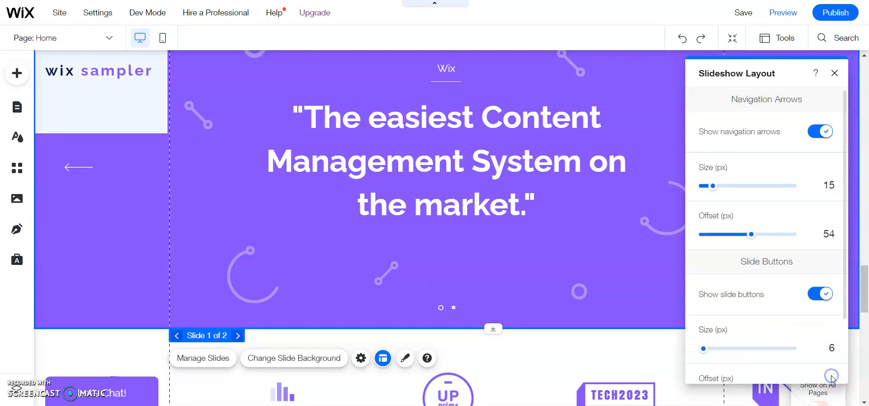
pyautogui.write('0')
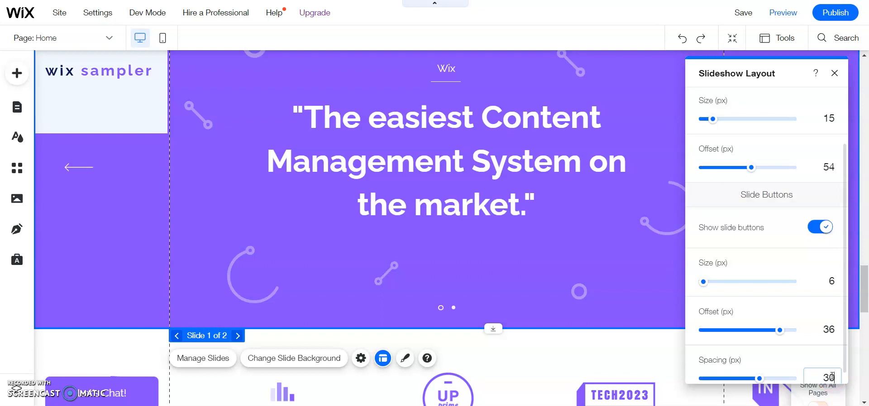
pyautogui.press('Return')
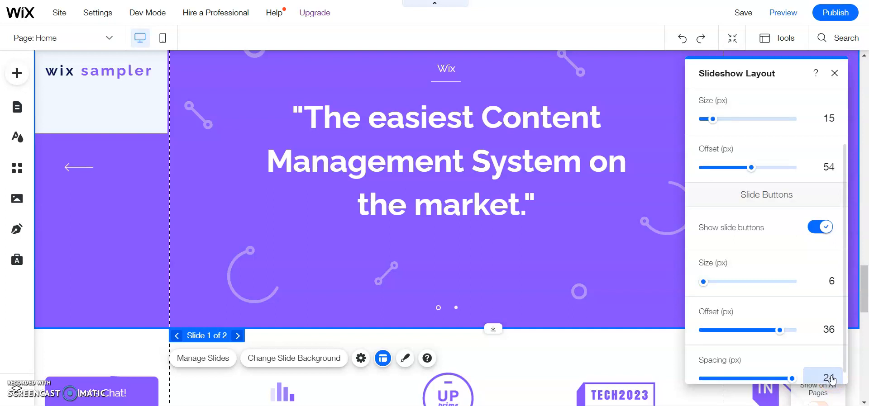
pyautogui.click(832, 378)
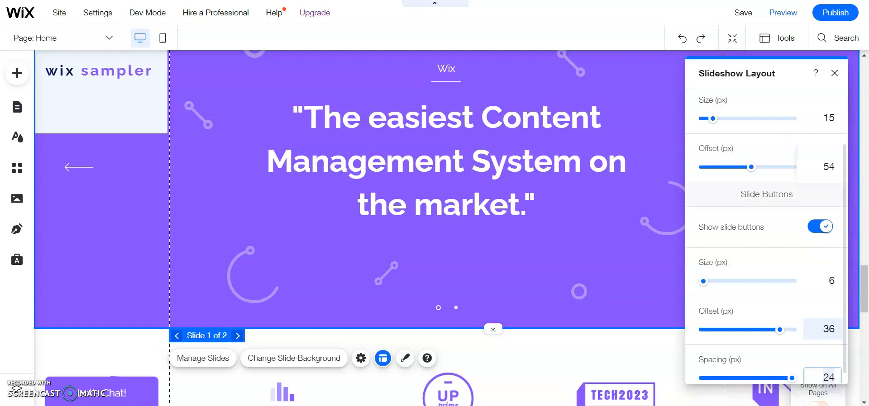
pyautogui.press('BackSpace')
pyautogui.press('BackSpace')
pyautogui.write('11')
pyautogui.press('Return')
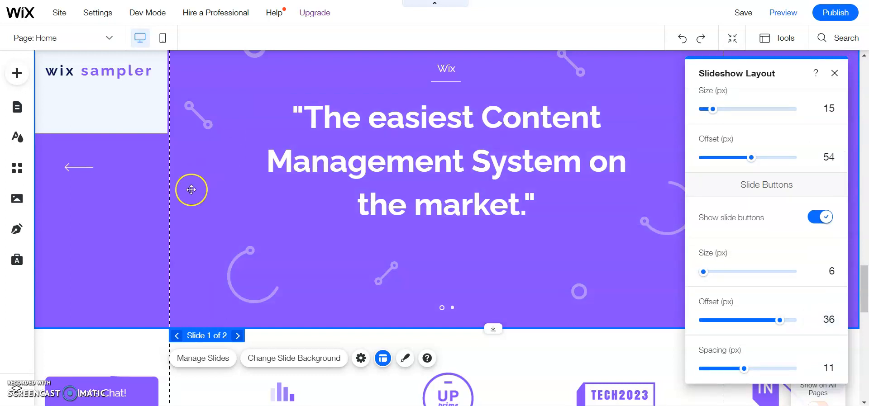
# - Try the slideshow designs with boxed arrows and with chevron arrows, and reapply the design with long straight arrows
pyautogui.scroll(5, 192, 190)
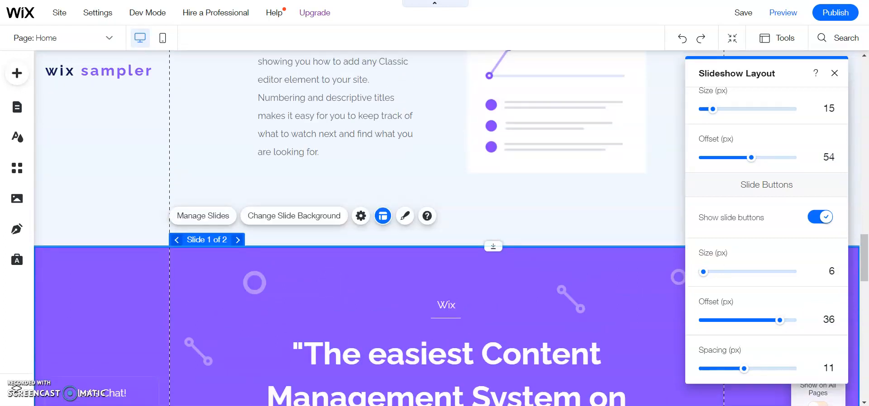
pyautogui.click(405, 216)
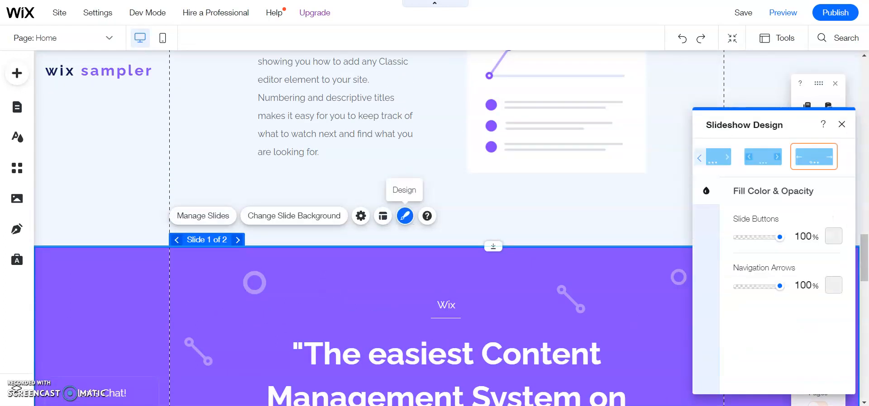
pyautogui.scroll(-4, 405, 199)
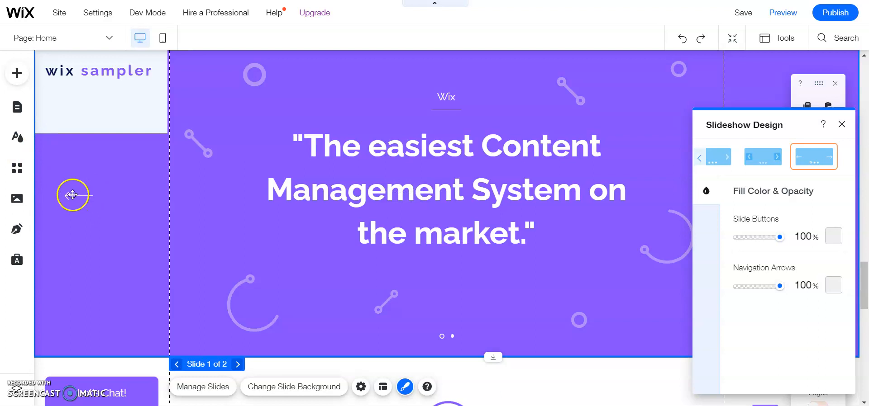
pyautogui.click(758, 158)
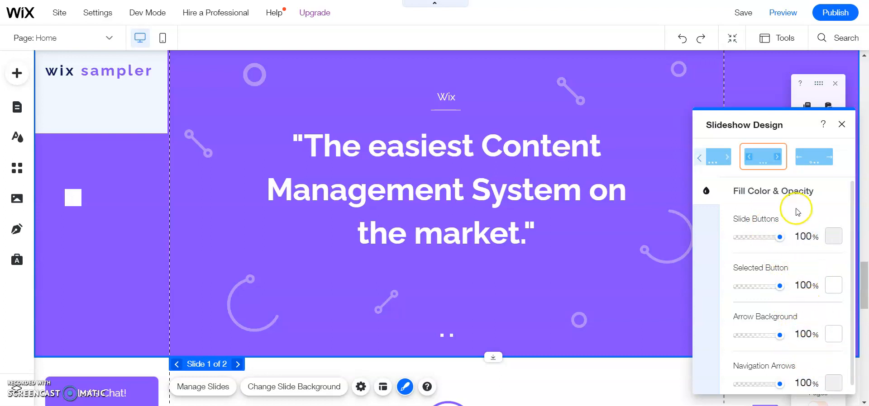
pyautogui.click(715, 162)
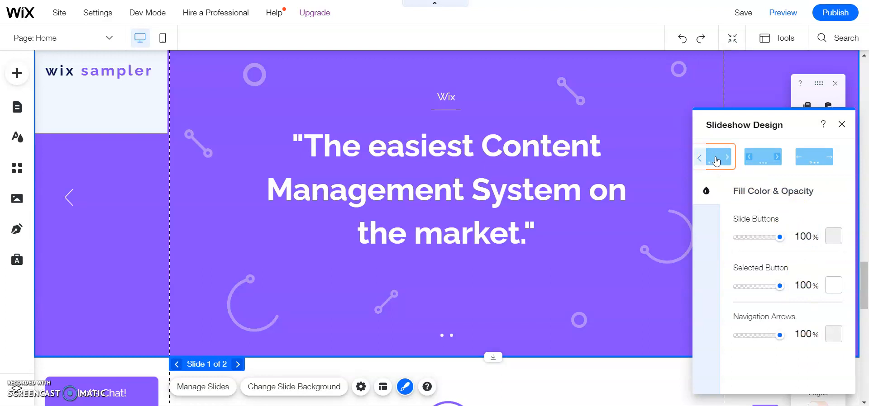
pyautogui.click(745, 195)
pyautogui.click(699, 158)
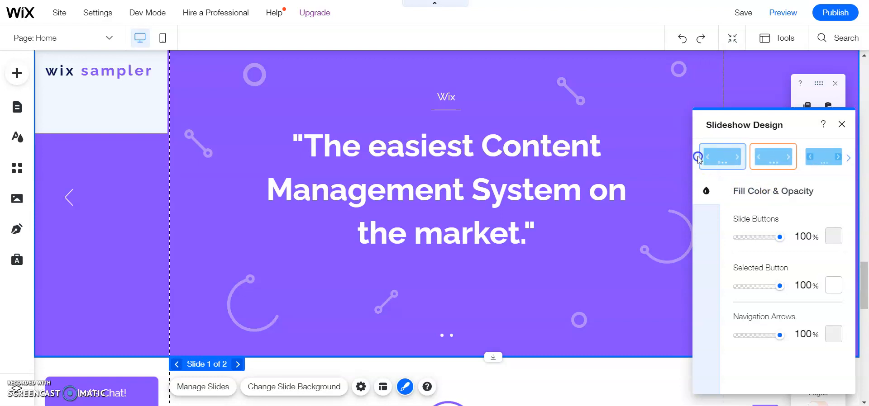
pyautogui.click(729, 159)
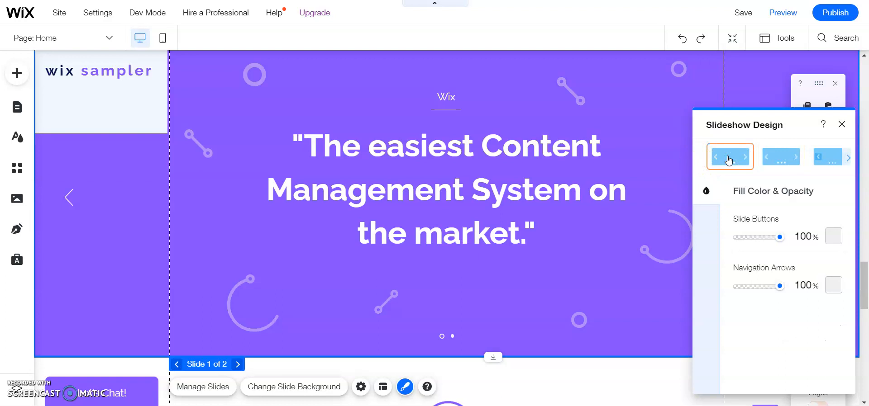
pyautogui.click(848, 158)
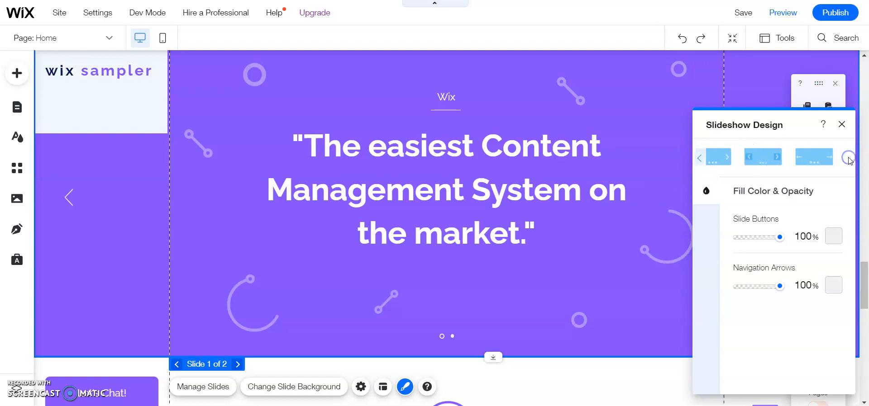
pyautogui.click(813, 157)
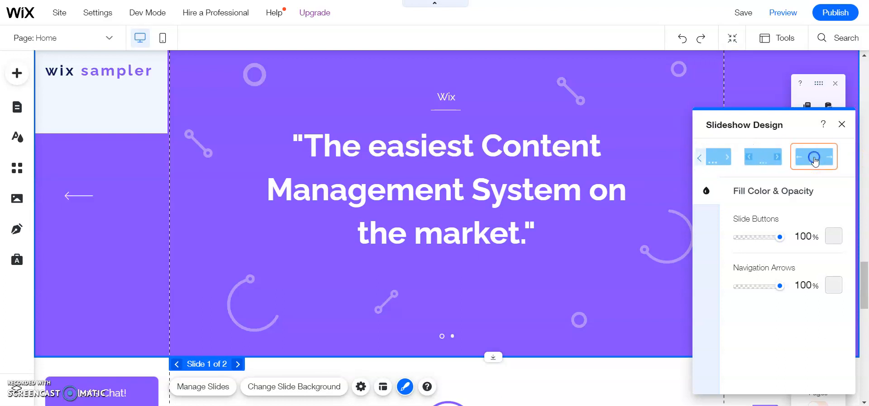
pyautogui.click(842, 124)
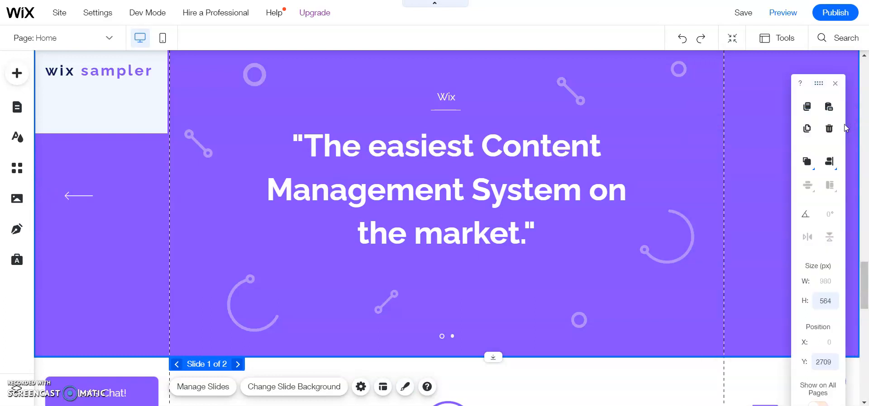
pyautogui.scroll(2, 447, 226)
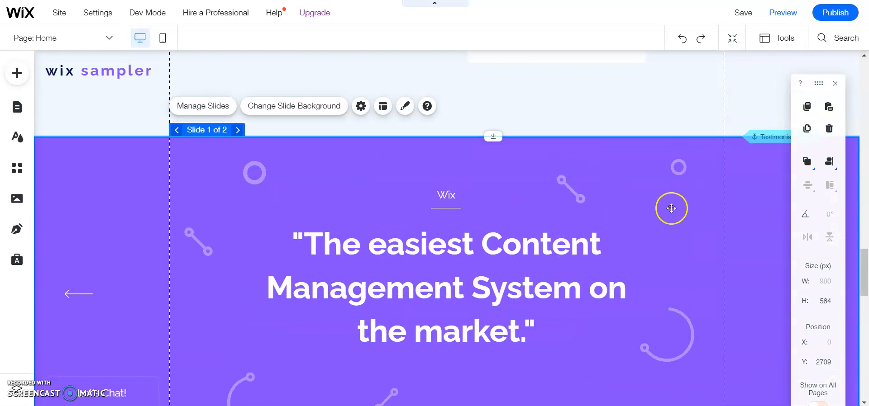
pyautogui.scroll(-2, 671, 209)
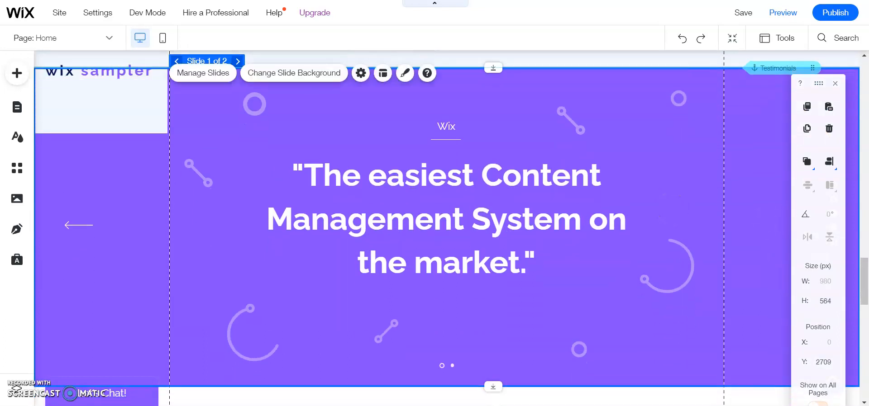